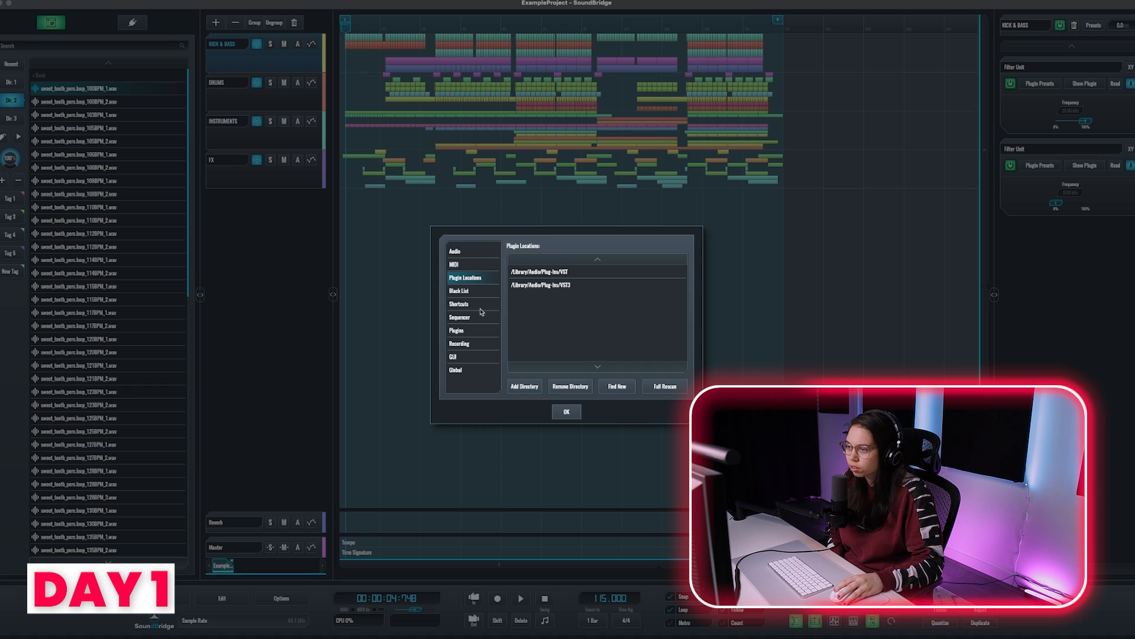
# Step: Examine the example project's arrangement across the kick and bass, drums, instruments and FX tracks
pyautogui.click(474, 304)
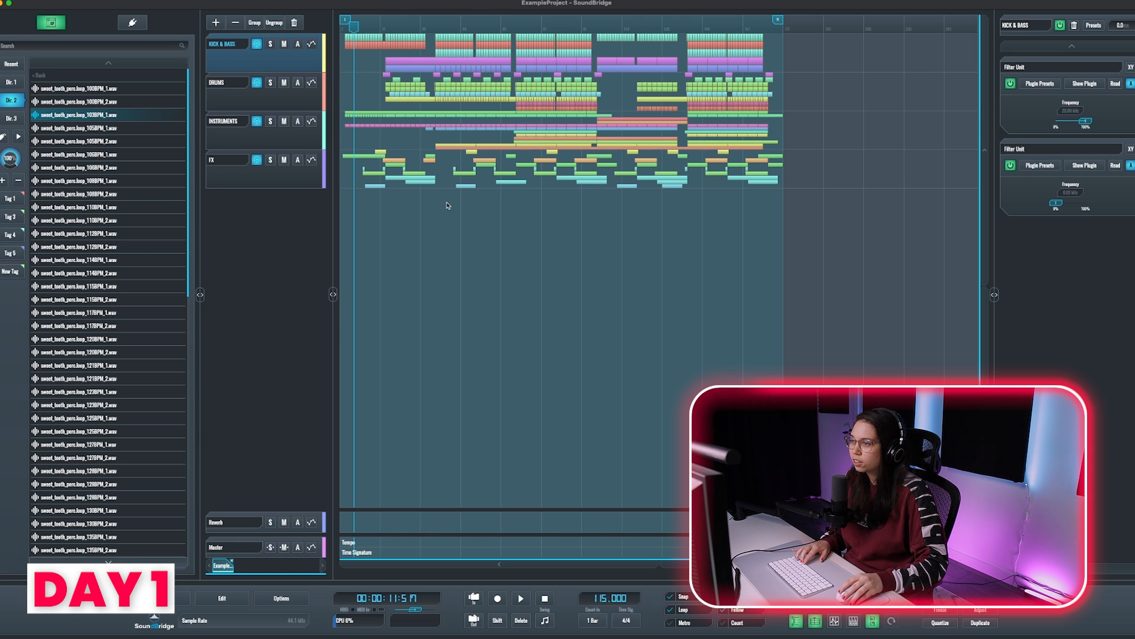
pyautogui.scroll(5, 447, 205)
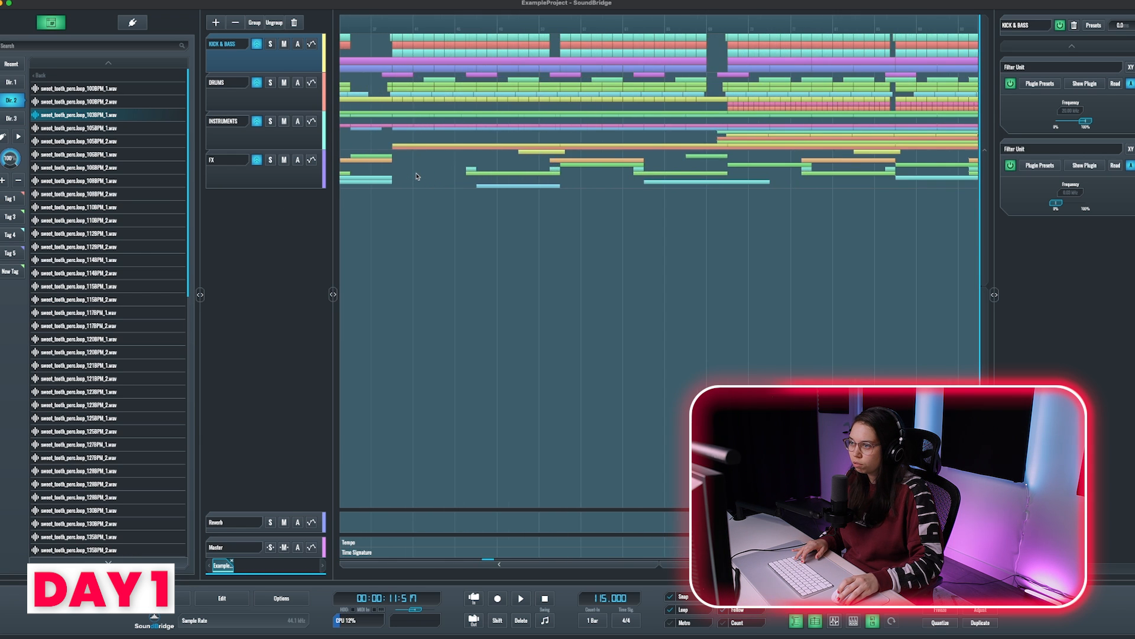
pyautogui.scroll(5, 452, 165)
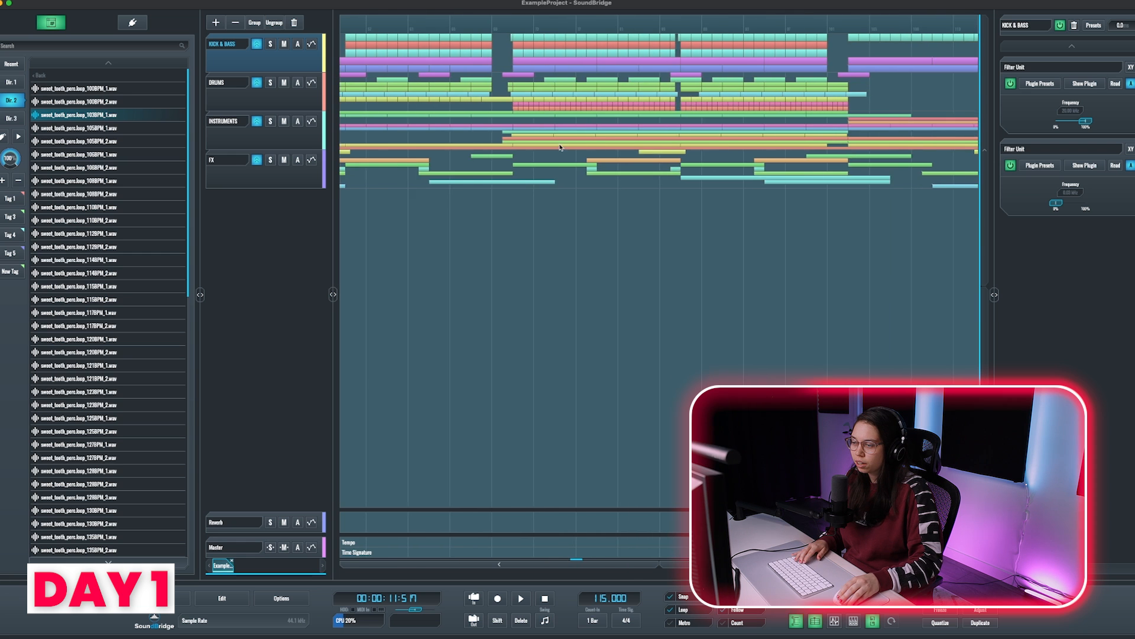
pyautogui.scroll(-4, 527, 146)
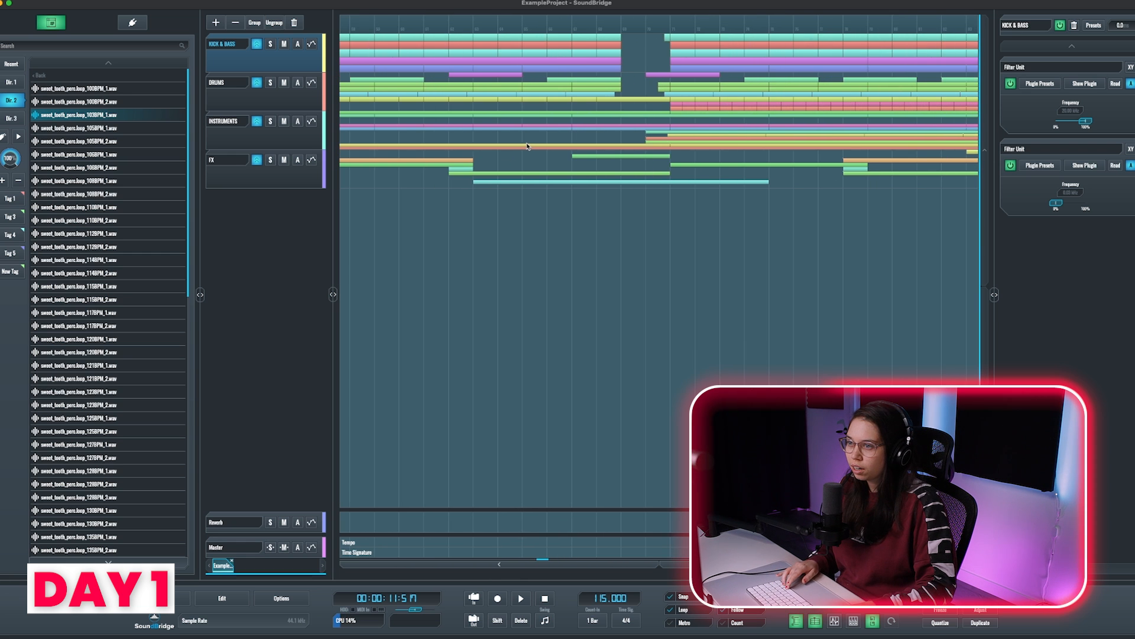
pyautogui.scroll(-3, 529, 140)
pyautogui.scroll(2, 529, 141)
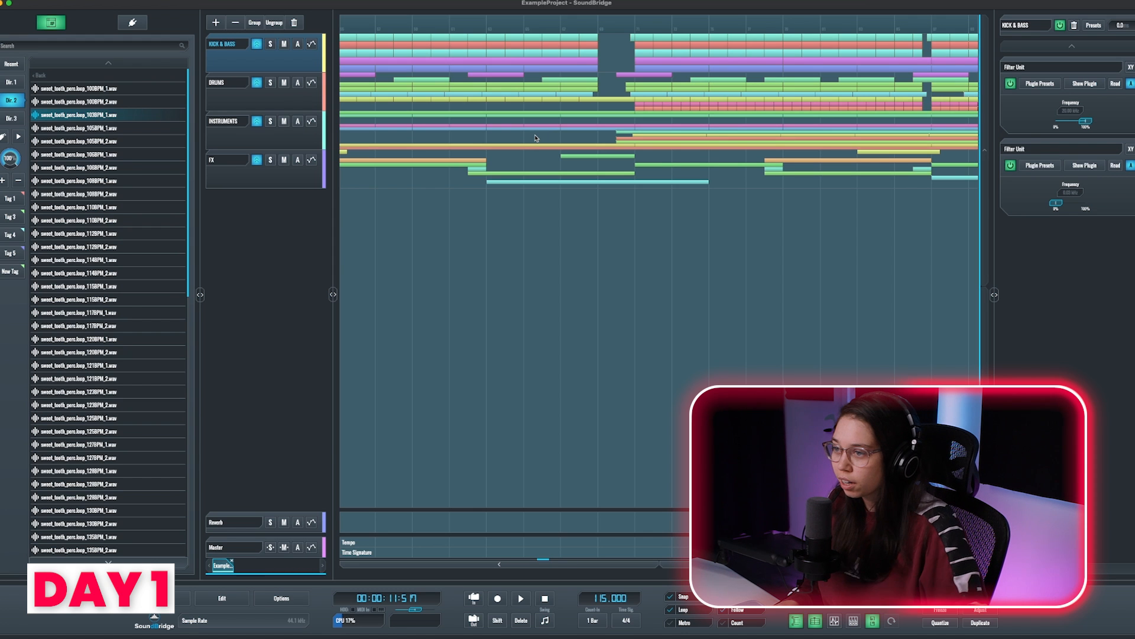
pyautogui.scroll(3, 532, 137)
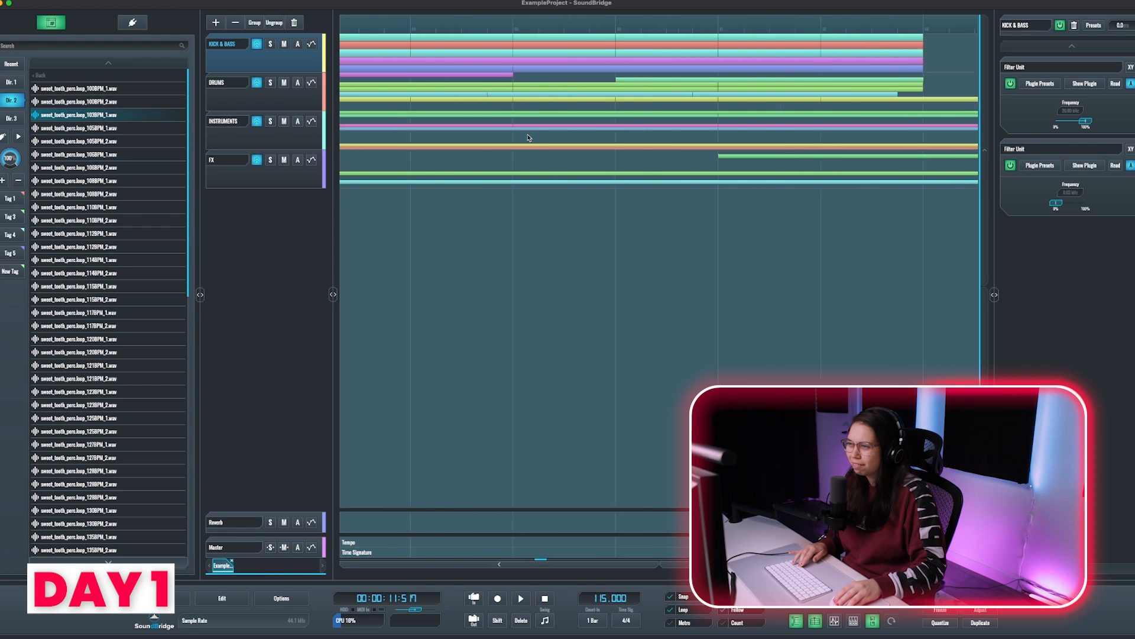
pyautogui.scroll(-4, 523, 136)
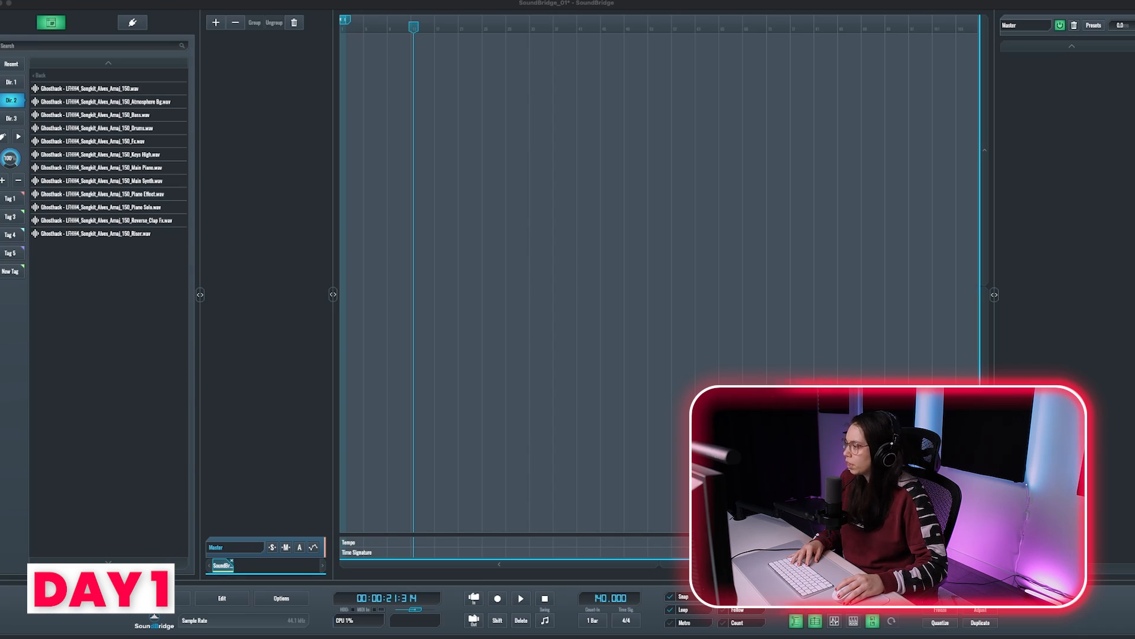
# Step: Place the guitar melody audio at the start of the timeline and check the arrangement by playing it back
pyautogui.moveTo(81, 160); pyautogui.dragTo(359, 67)
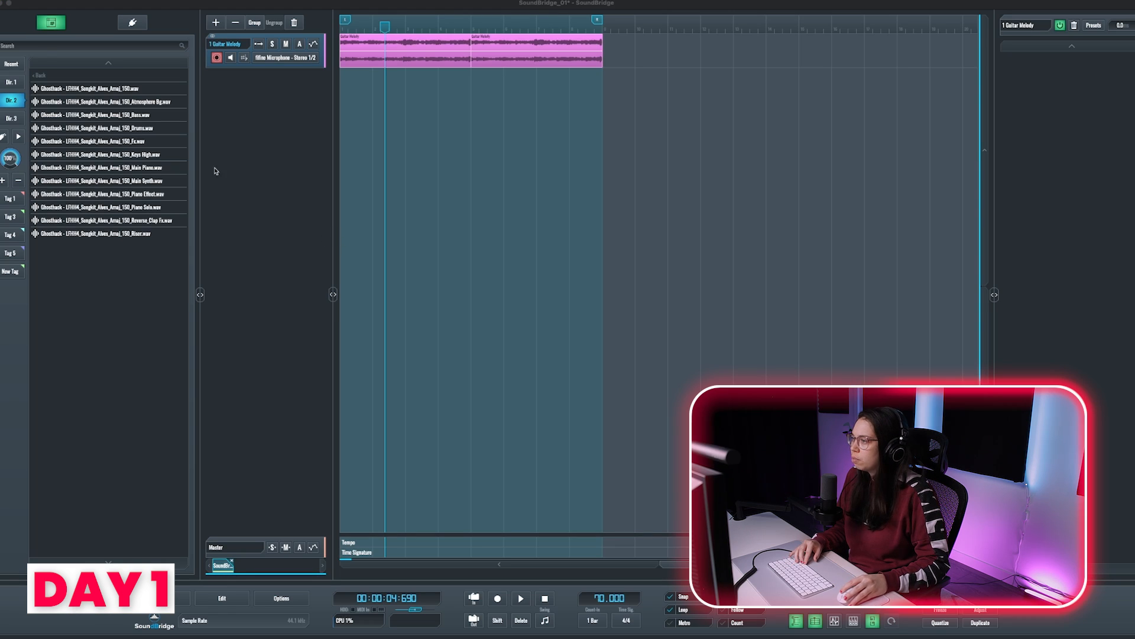
pyautogui.click(129, 103)
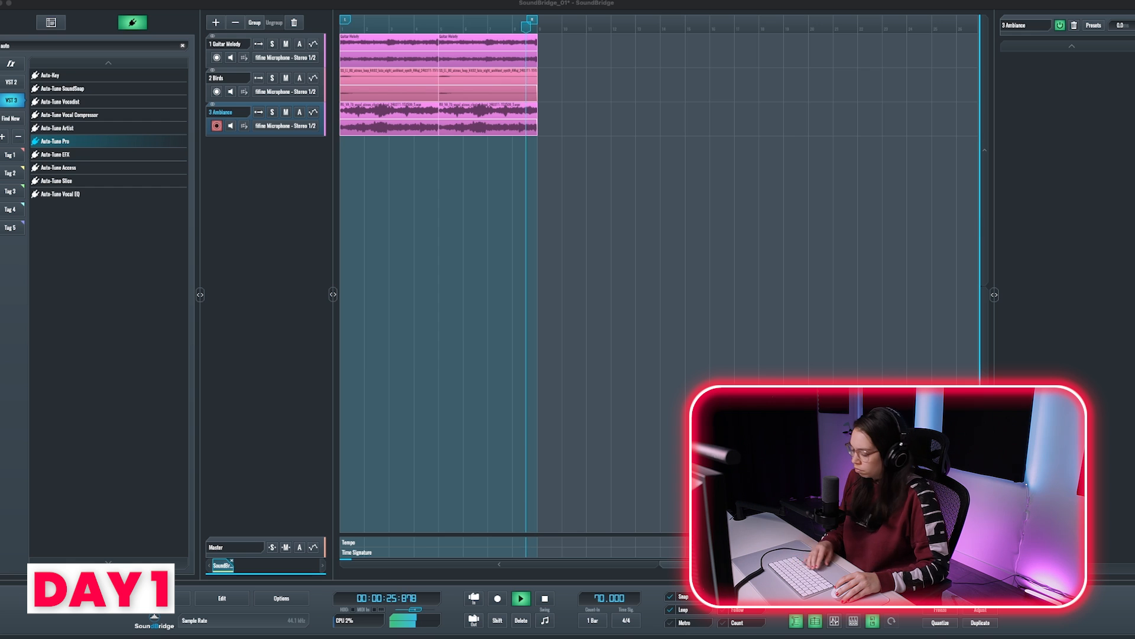
pyautogui.click(511, 221)
pyautogui.press('space')
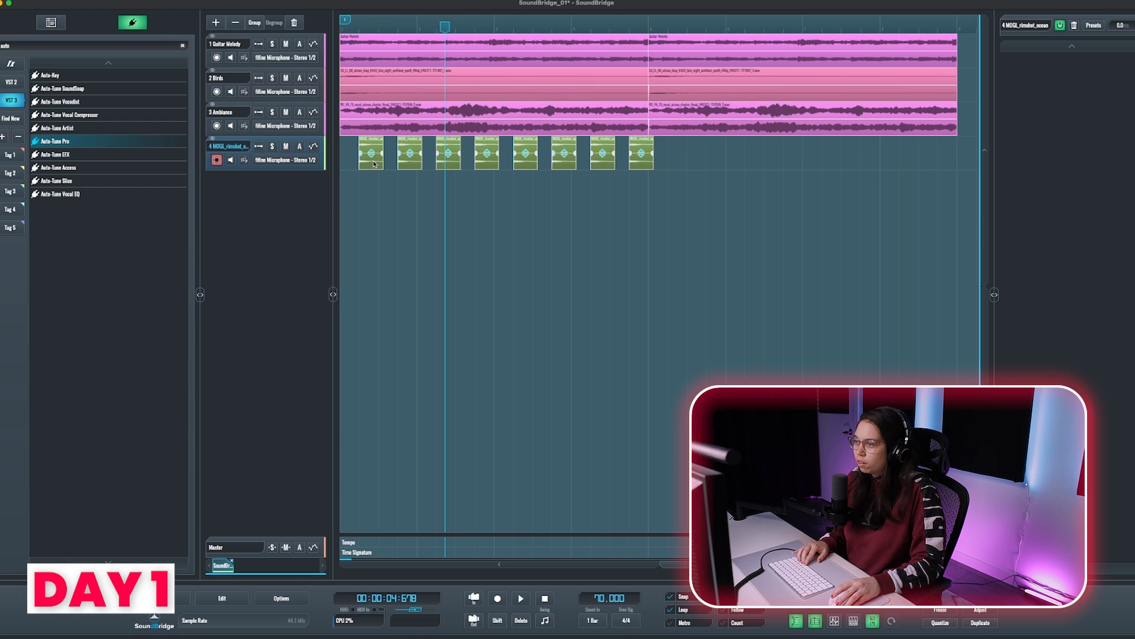
# Step: Copy the rimshot clips into the second half of the loop and shift the last soft kick clip slightly later
pyautogui.moveTo(375, 163); pyautogui.dragTo(692, 166)
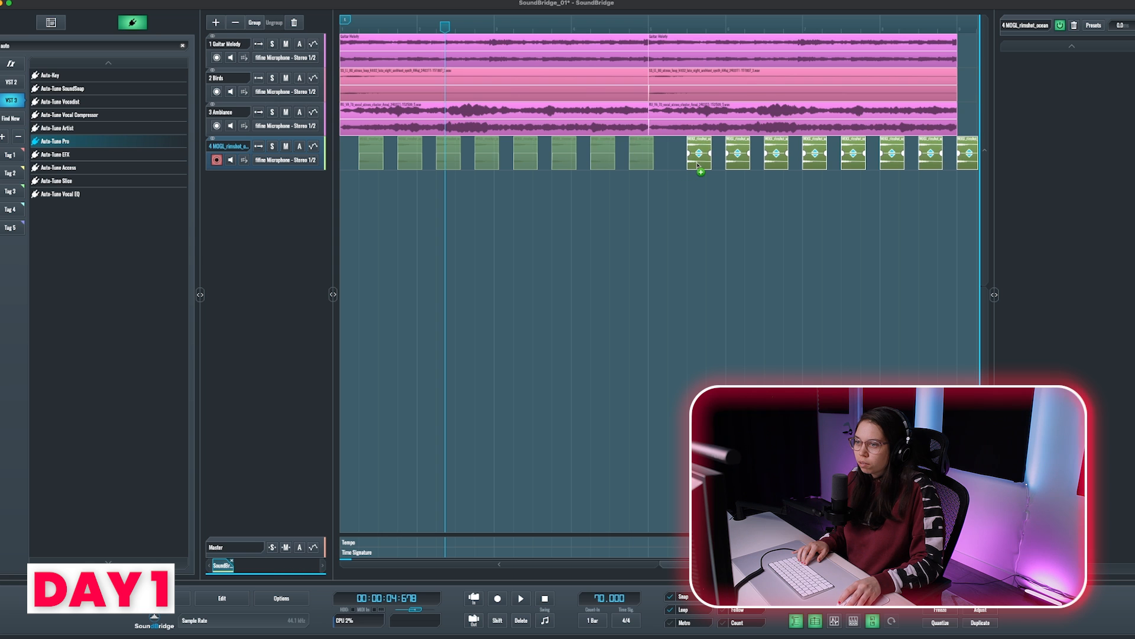
pyautogui.moveTo(698, 166); pyautogui.dragTo(680, 165)
pyautogui.press('space')
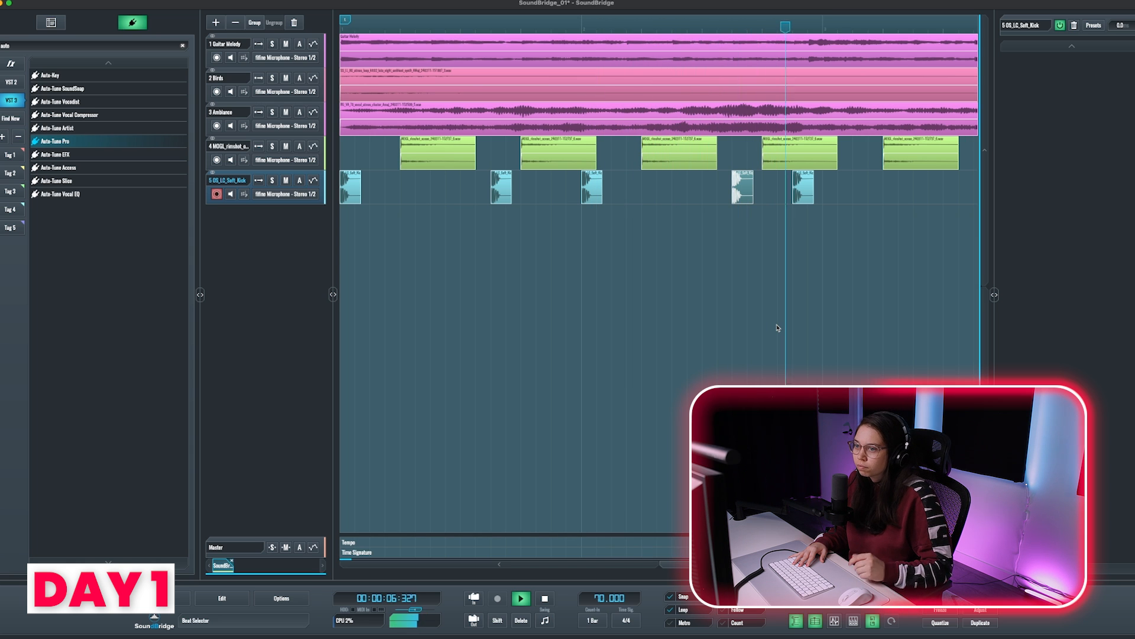
pyautogui.moveTo(806, 195); pyautogui.dragTo(838, 198)
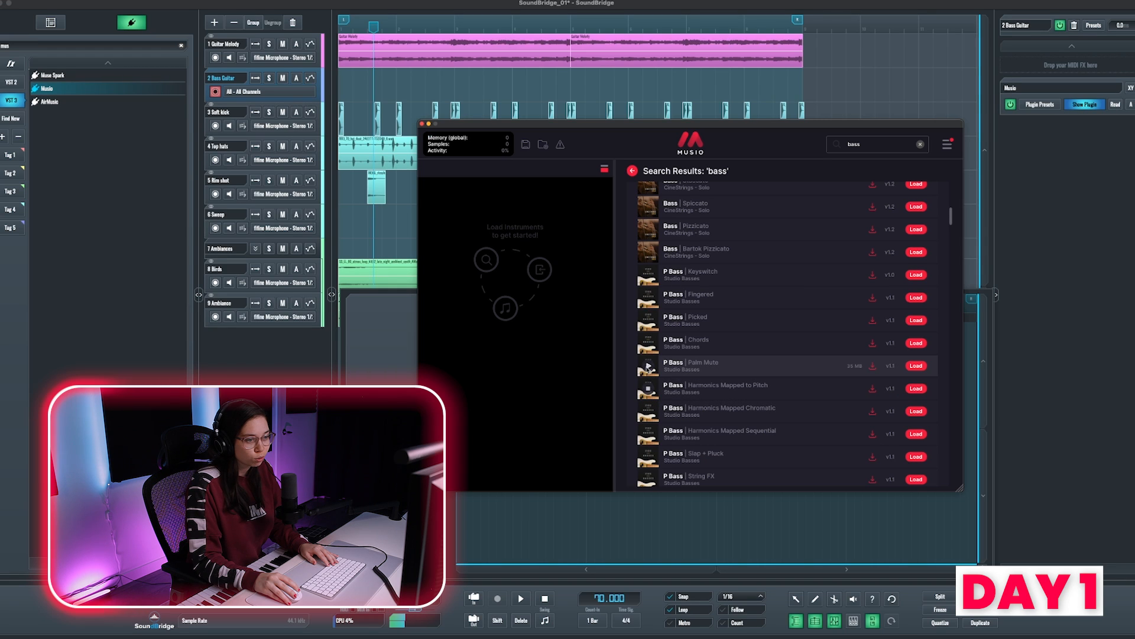
# Step: Audition the P Bass Palm Mute preset and the one listed above it in Musio's bass search results
pyautogui.click(648, 367)
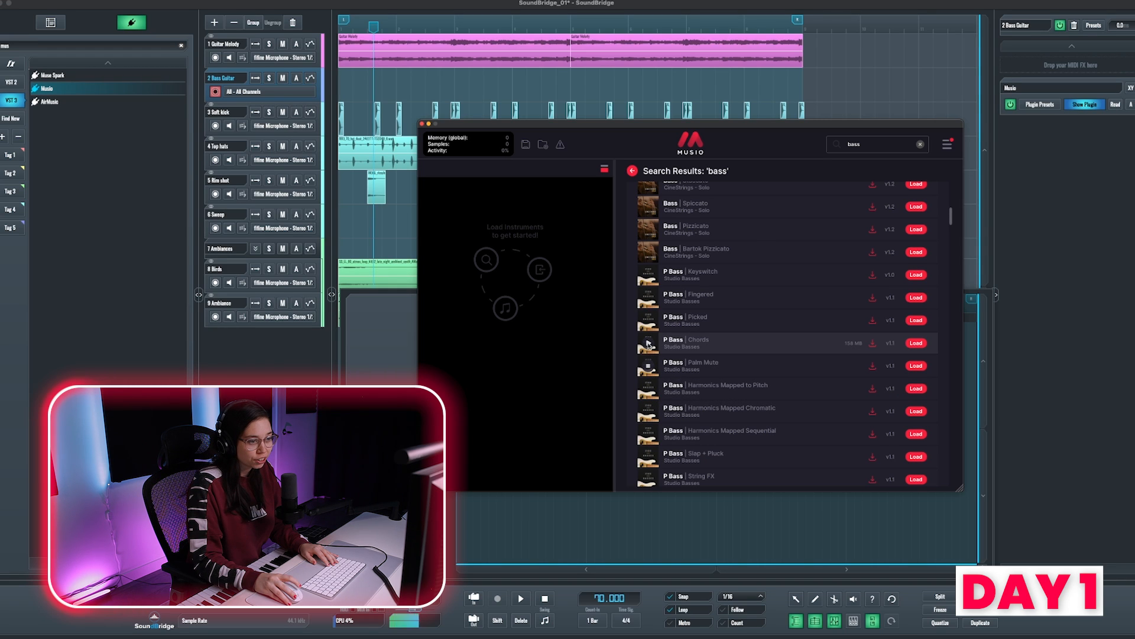
pyautogui.click(649, 344)
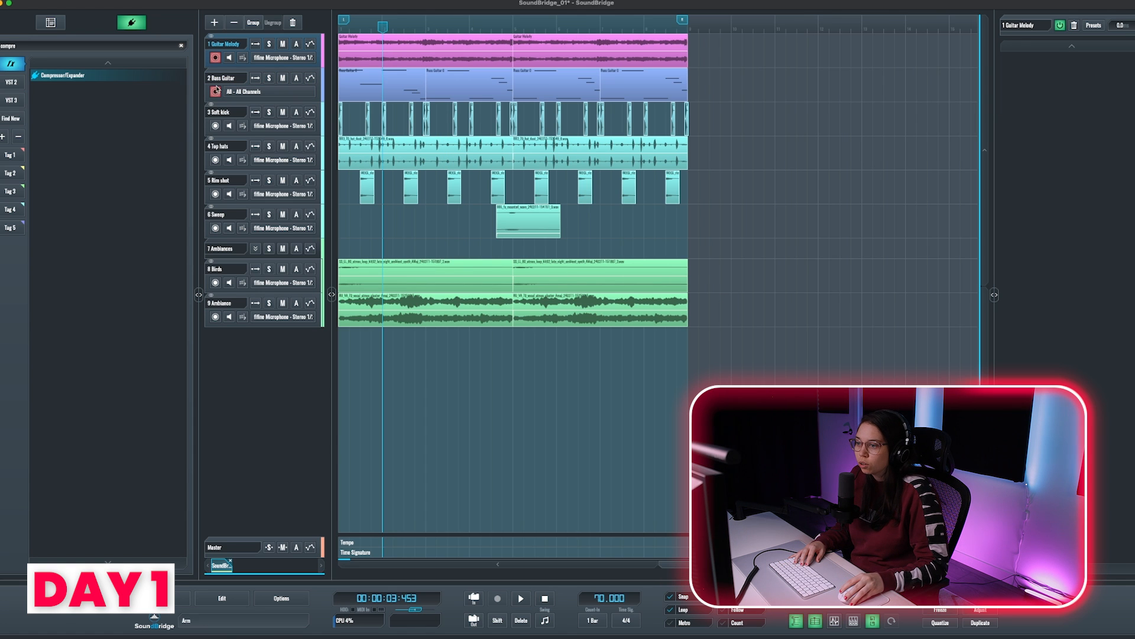
# Step: Create one MIDI track named Chords with Serum as its instrument
pyautogui.click(214, 24)
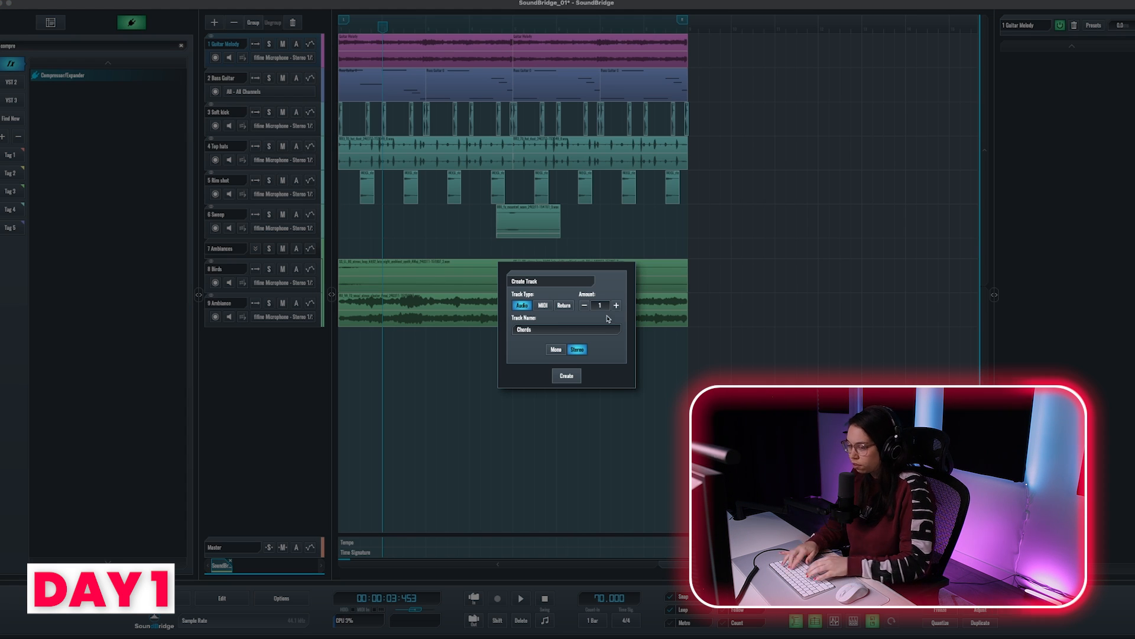
pyautogui.click(544, 305)
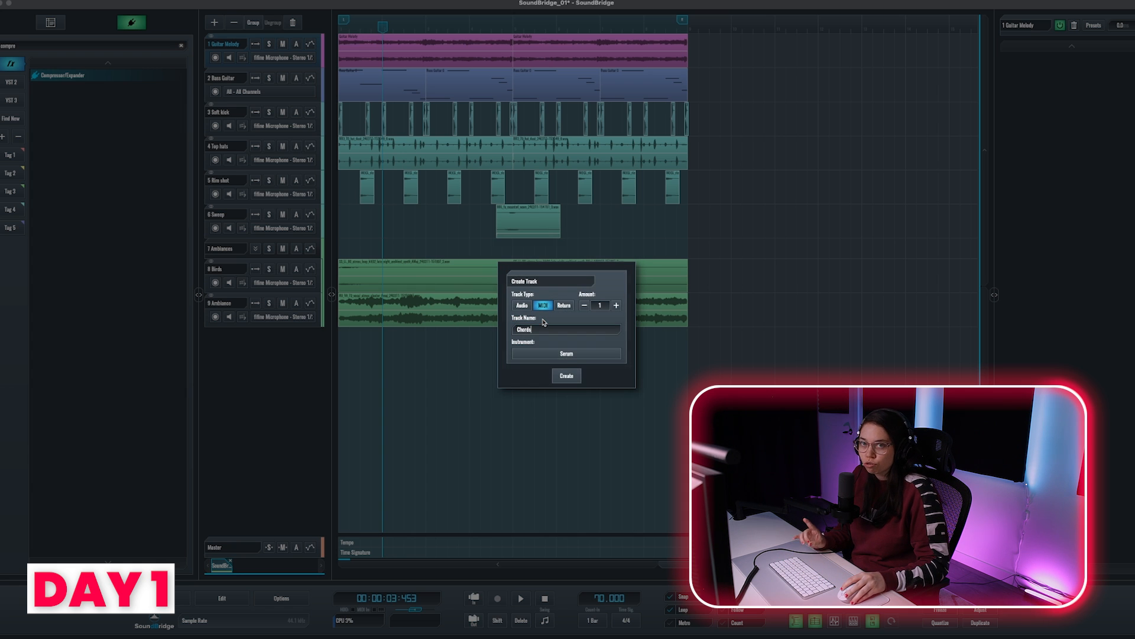
pyautogui.click(567, 375)
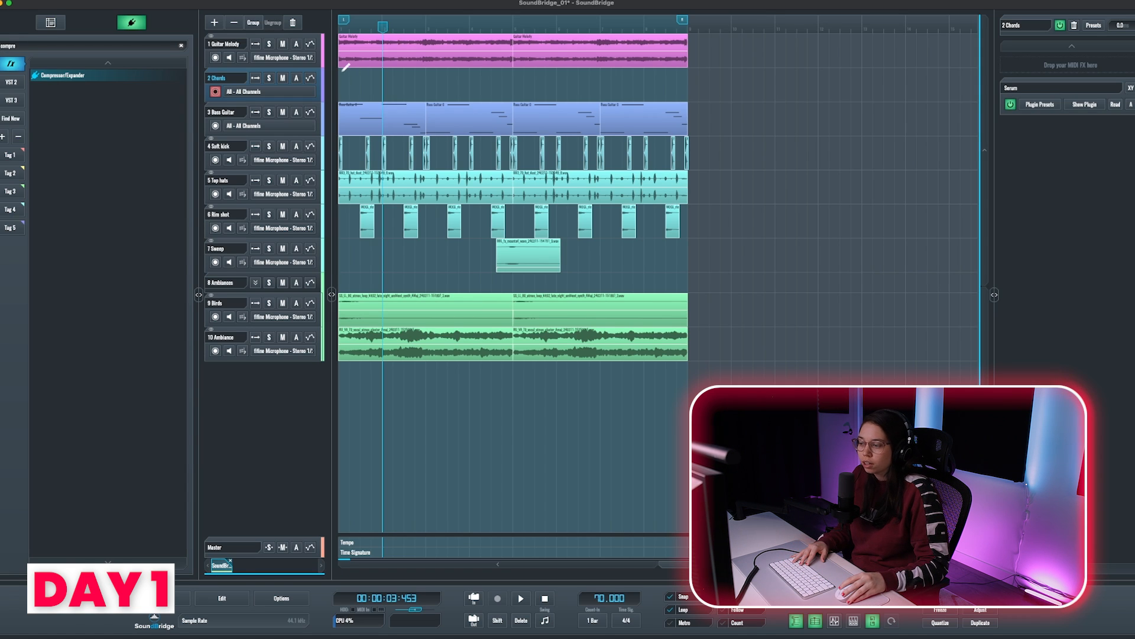
# Step: Extend the Chords clip to the loop's midpoint and transpose all its notes up two octaves
pyautogui.moveTo(429, 83); pyautogui.dragTo(513, 84)
pyautogui.press('Tab')
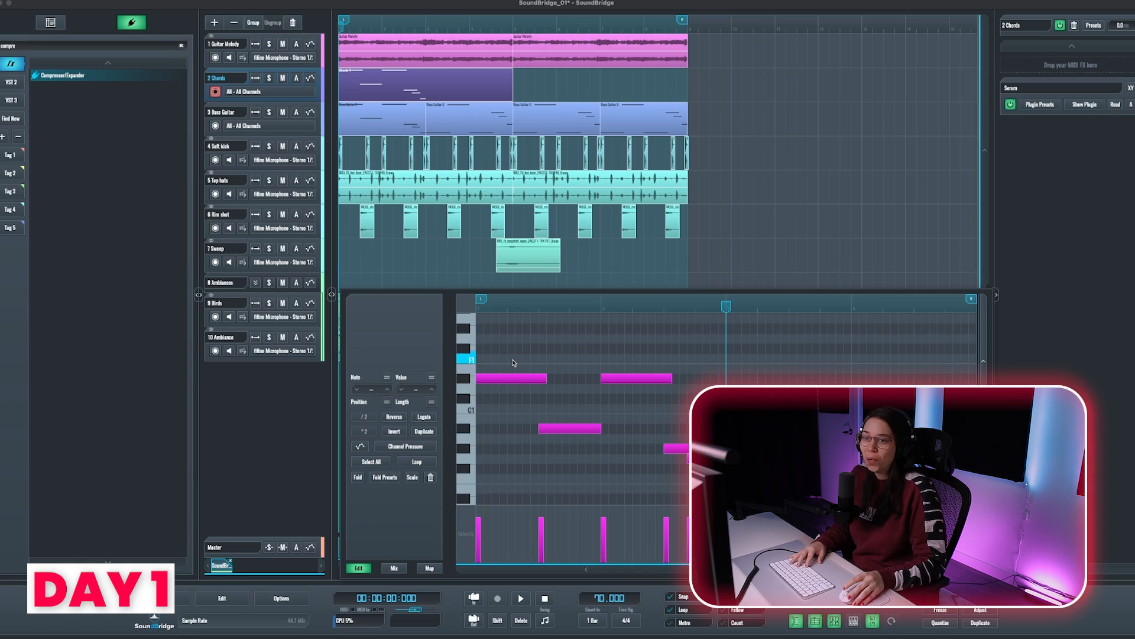
pyautogui.moveTo(510, 351); pyautogui.dragTo(741, 498)
pyautogui.hotkey('shift', 'Up')
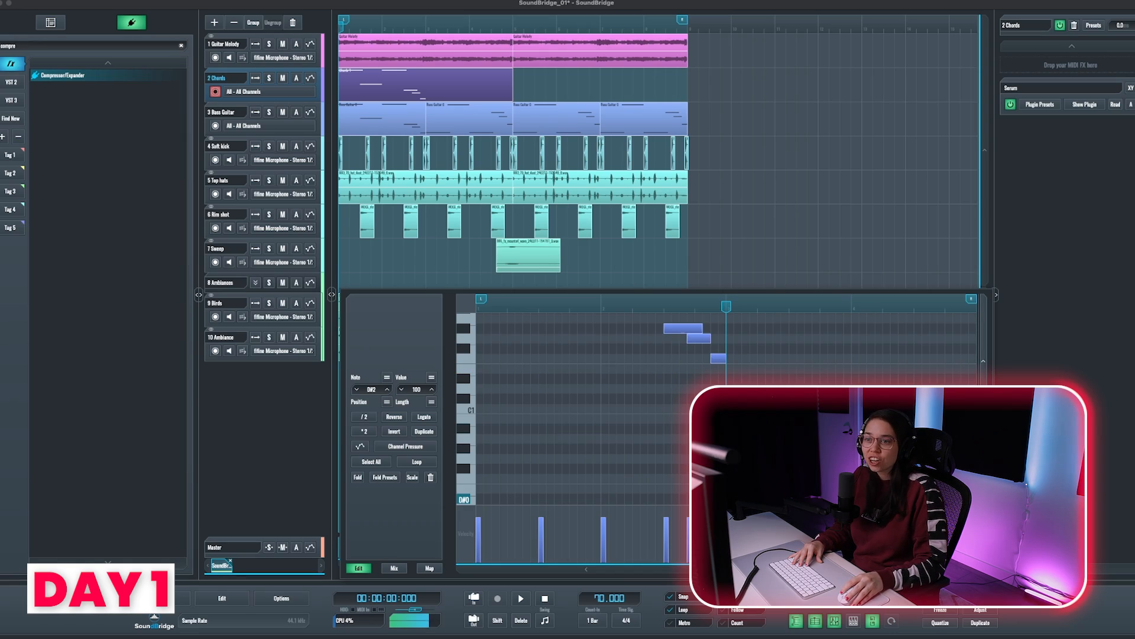
pyautogui.hotkey('shift', 'Up')
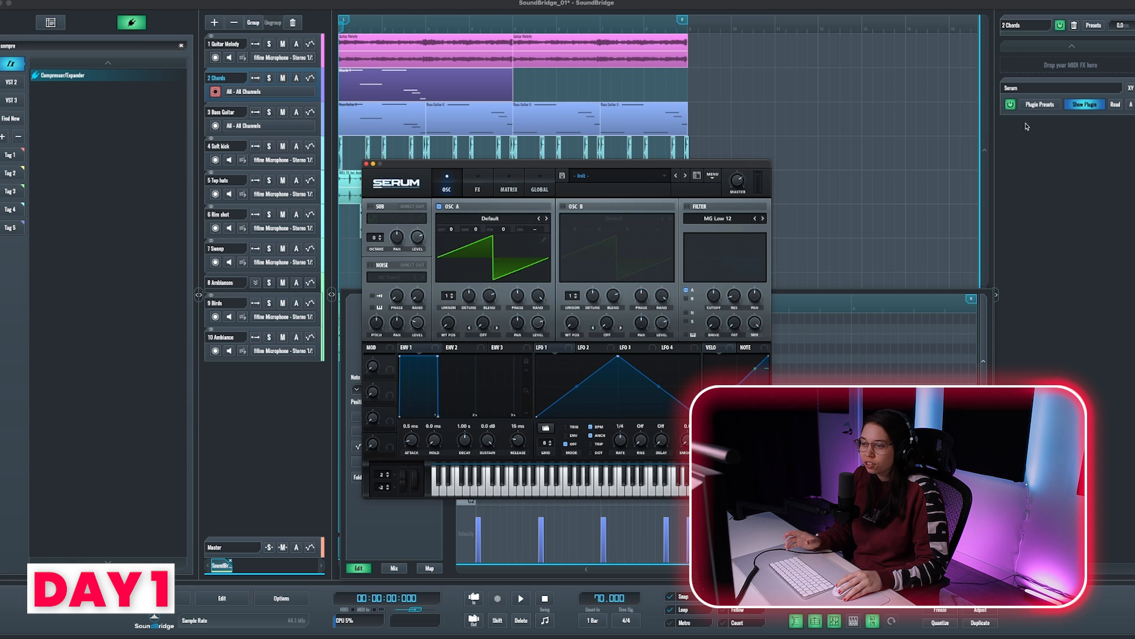
# Step: Load GT Imperial Strum from the Lofi Vol 5 user presets in Serum and advance two presets from there
pyautogui.moveTo(714, 166); pyautogui.dragTo(1045, 119)
pyautogui.click(950, 131)
pyautogui.moveTo(724, 349)
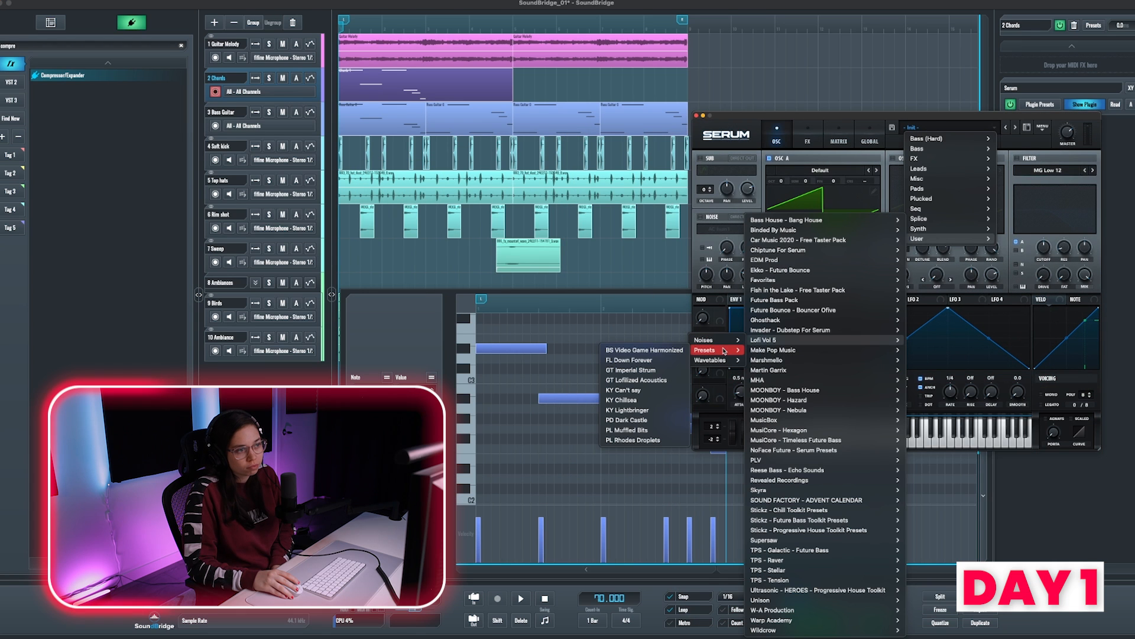
pyautogui.click(649, 370)
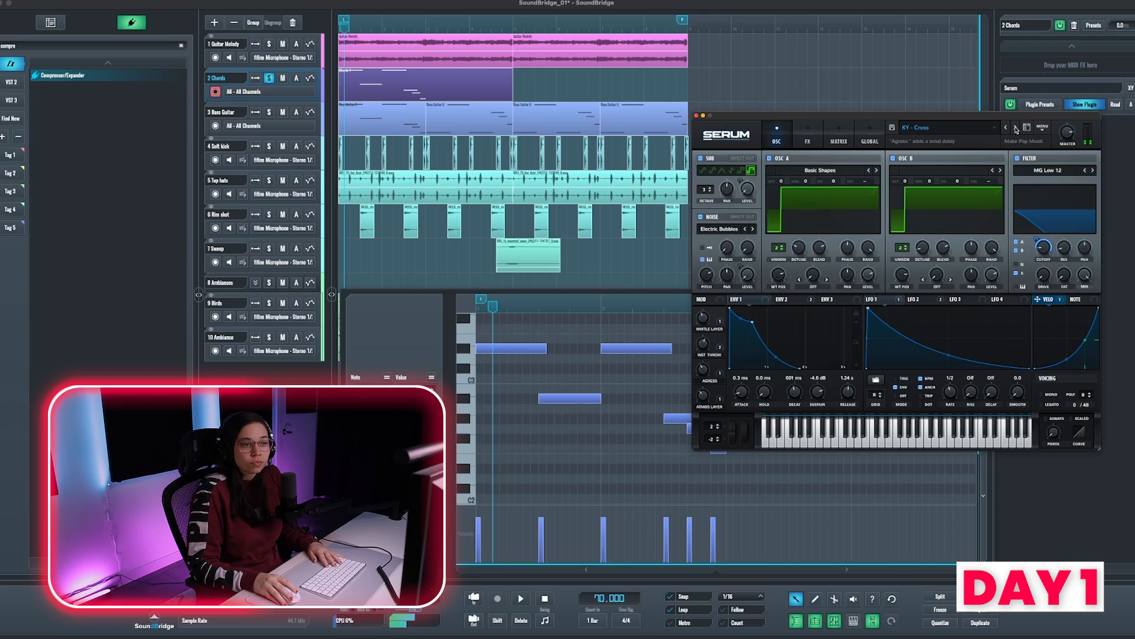
pyautogui.click(1016, 127)
pyautogui.click(1016, 127)
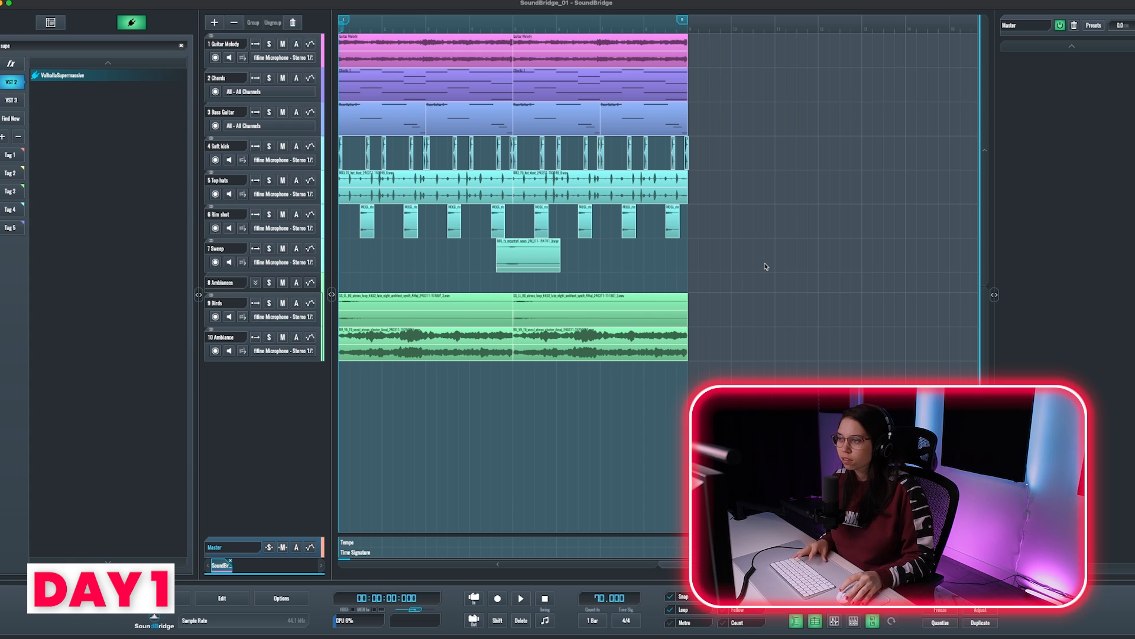
# Step: Play back the arrangement and try to add one more stereo audio track
pyautogui.press('space')
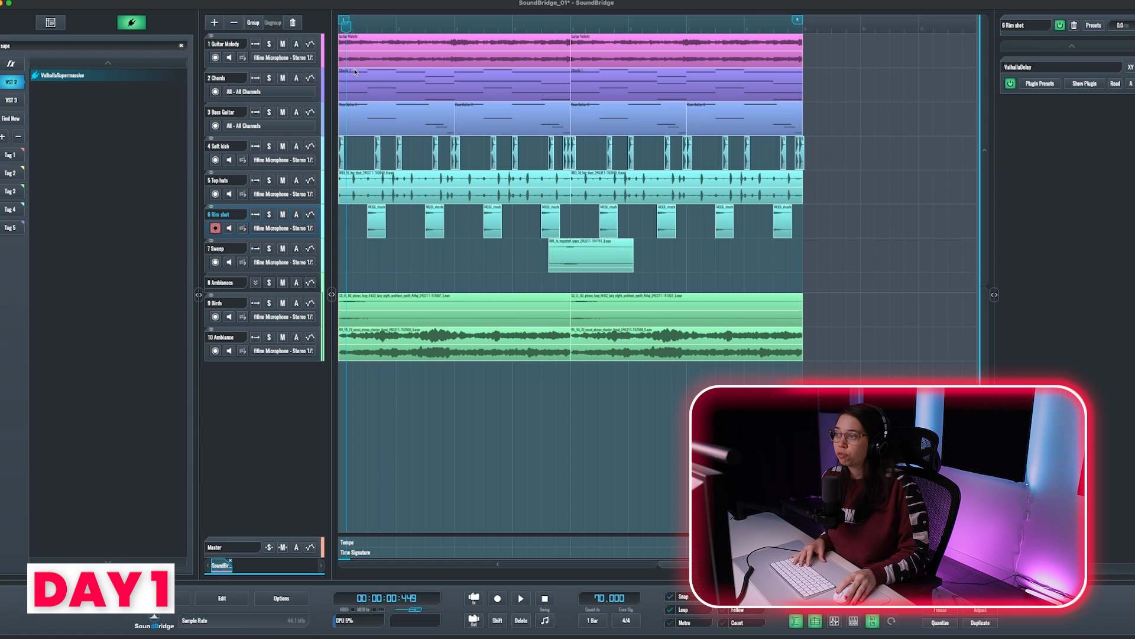
pyautogui.click(213, 24)
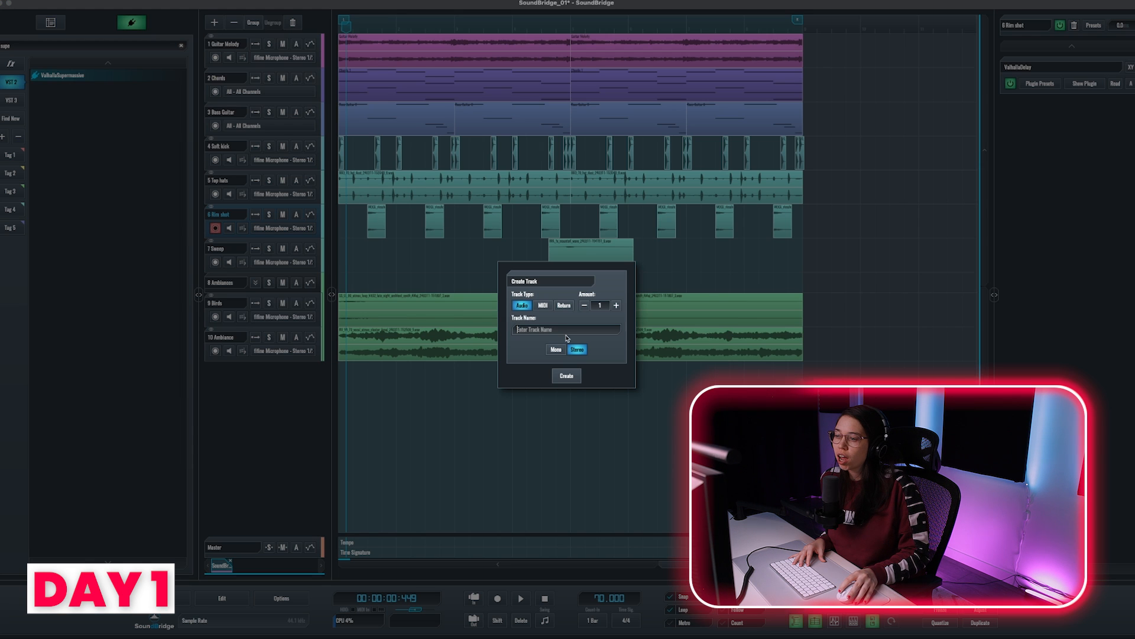
pyautogui.click(567, 377)
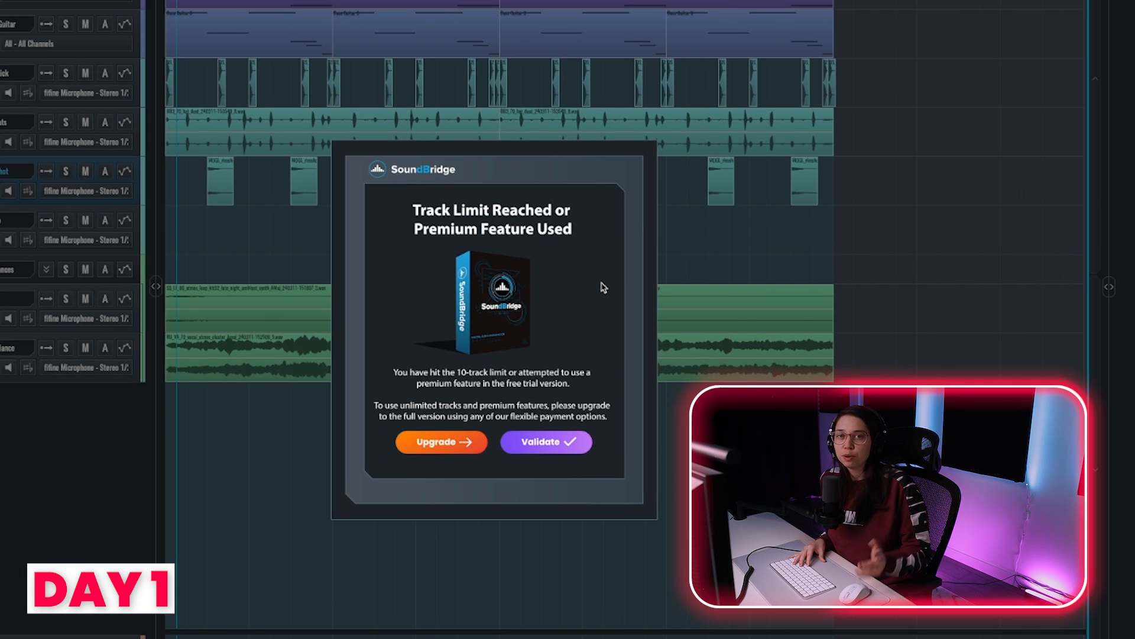
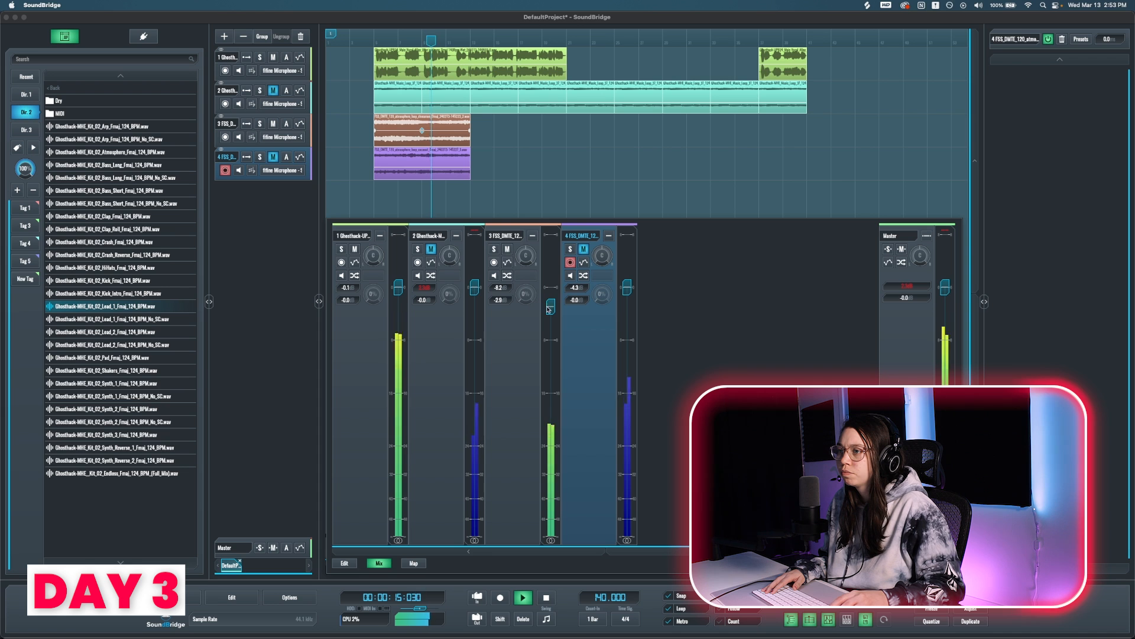
# Step: Unmute track 4 and lower both atmosphere tracks in the mixer, track 3 to -11.9 and track 4 to -12.0, then stop playback
pyautogui.moveTo(551, 320); pyautogui.dragTo(550, 337)
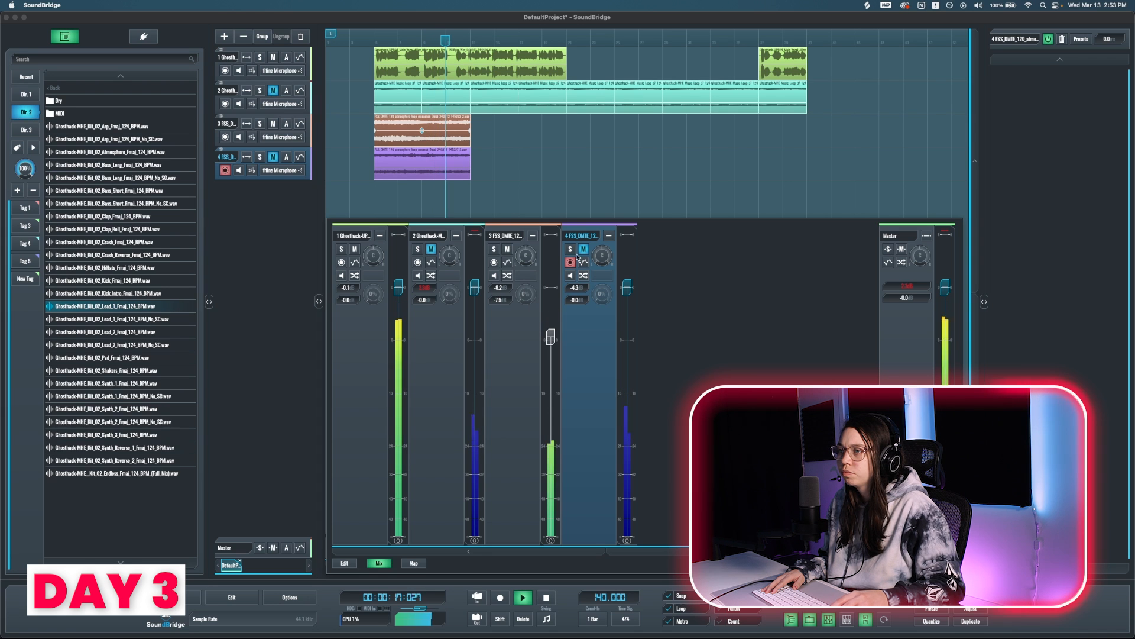
pyautogui.click(583, 250)
pyautogui.moveTo(627, 290); pyautogui.dragTo(629, 361)
pyautogui.press('space')
# Step: Repeat both atmosphere clips along the length of the arrangement and close the mixer
pyautogui.moveTo(572, 142); pyautogui.dragTo(388, 196)
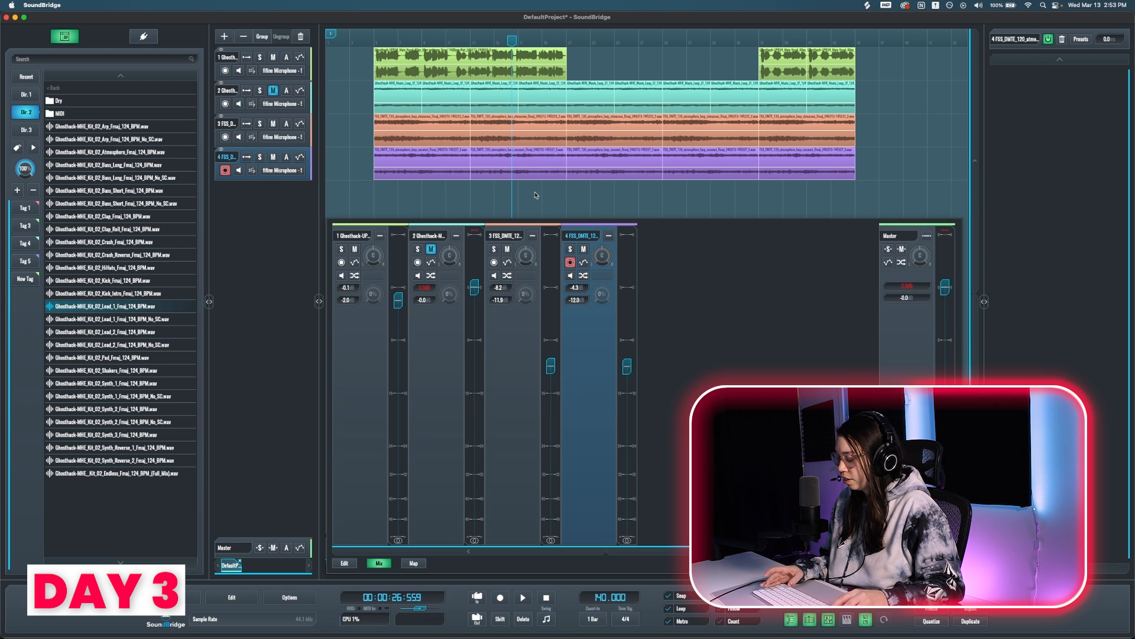
pyautogui.press('Tab')
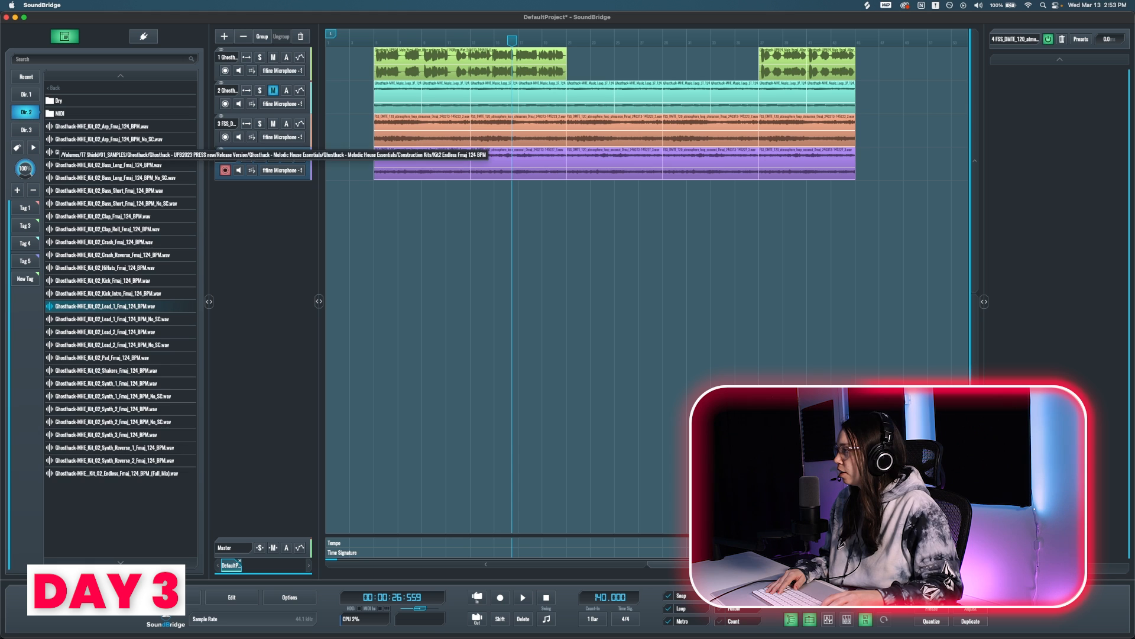
# Step: Add Ghosthack-MHE_Kick_15.wav on a new track and set its volume to -3.2 during playback
pyautogui.moveTo(83, 159); pyautogui.dragTo(482, 192)
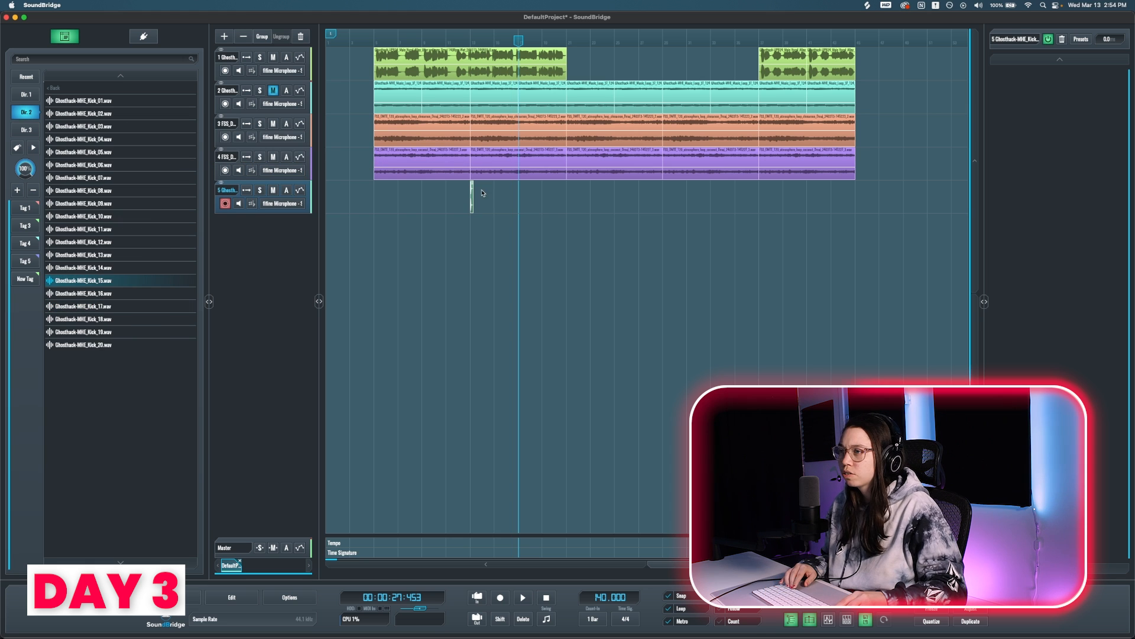
pyautogui.scroll(5, 476, 215)
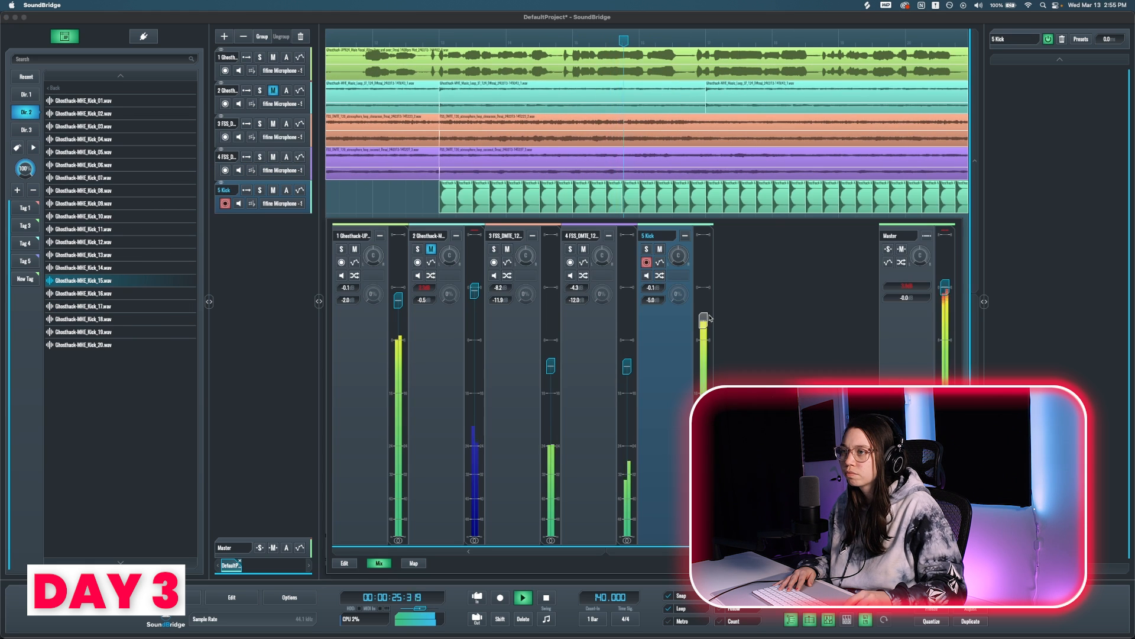
pyautogui.moveTo(710, 318)
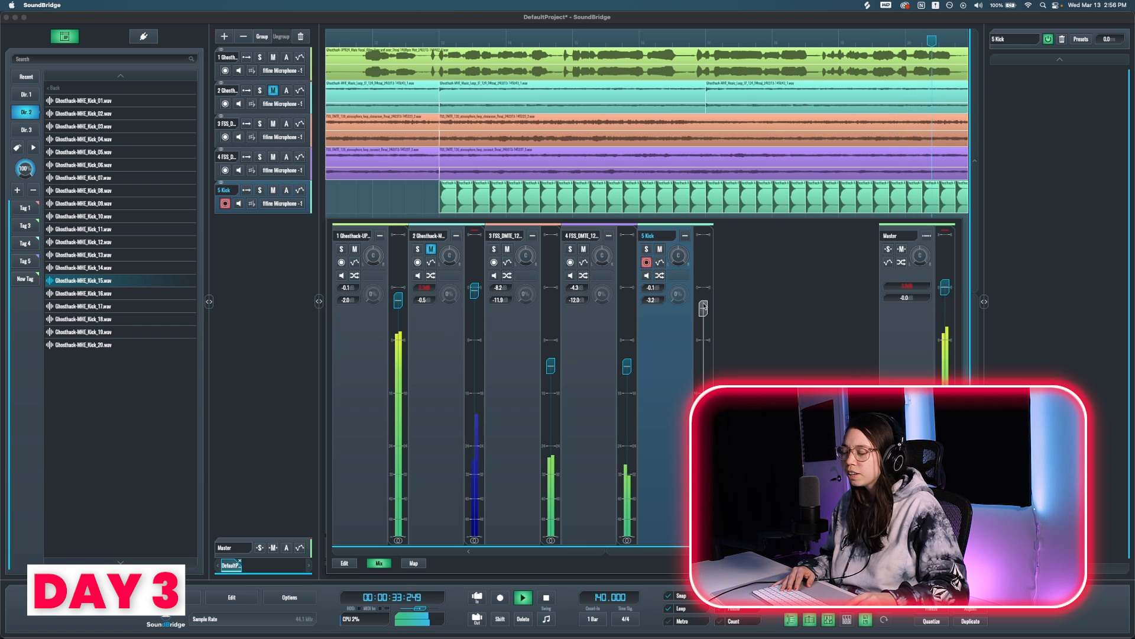
pyautogui.press('space')
pyautogui.click(638, 205)
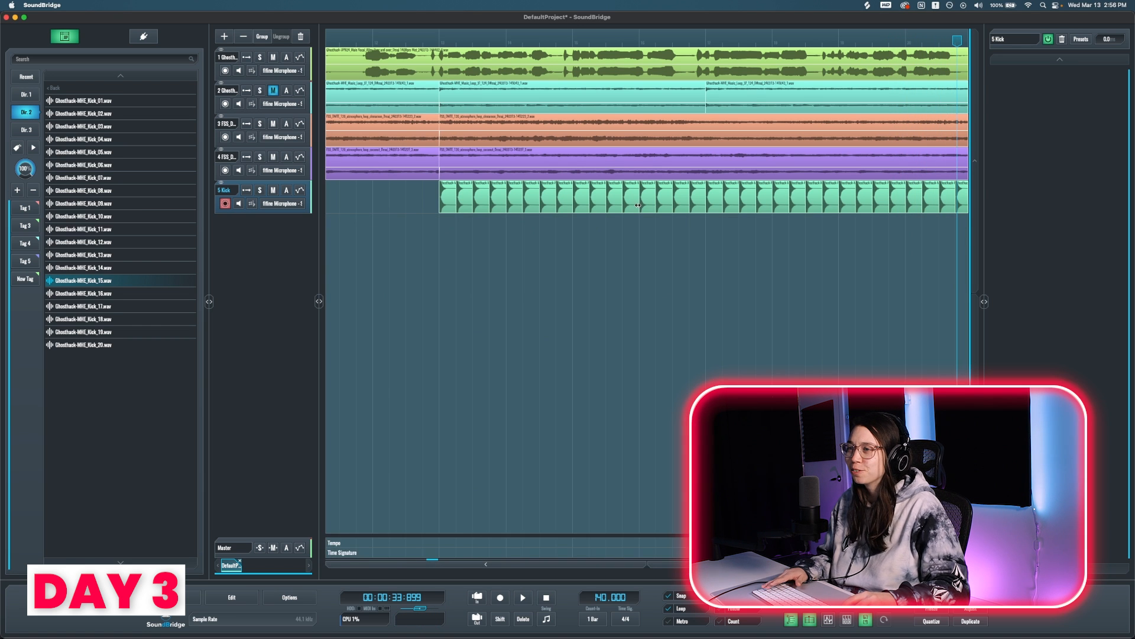
pyautogui.press('m')
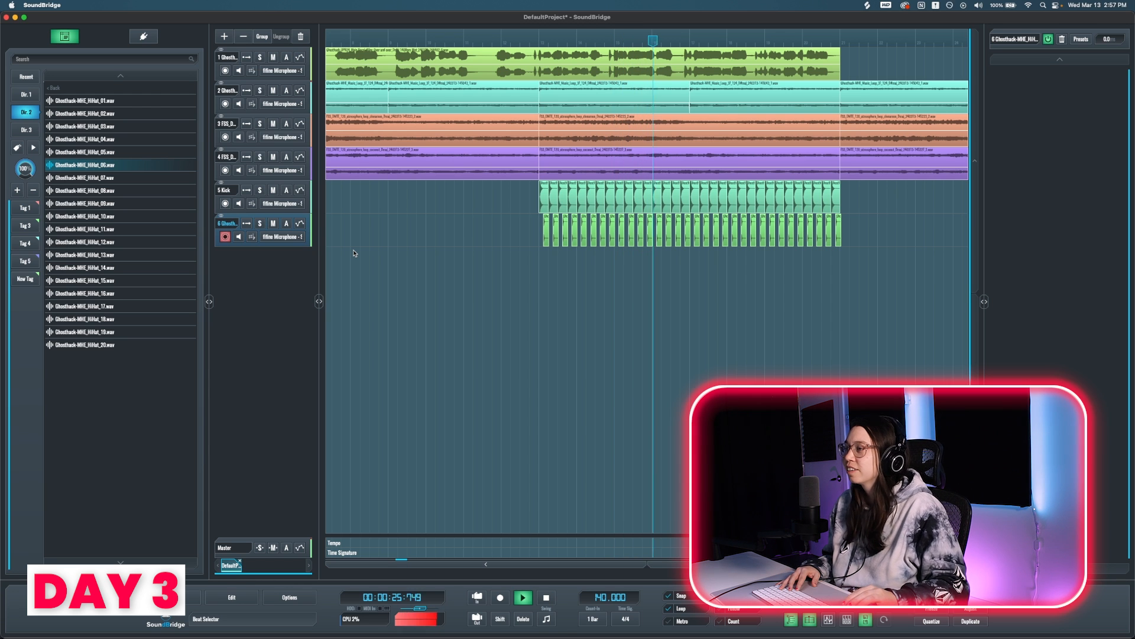
# Step: Stop playback, audition the first three Ghosthack hi-hat samples, and place Ghosthack-MHE_HiHat_03.wav on a new track below the first hi-hat track
pyautogui.press('space')
pyautogui.click(108, 101)
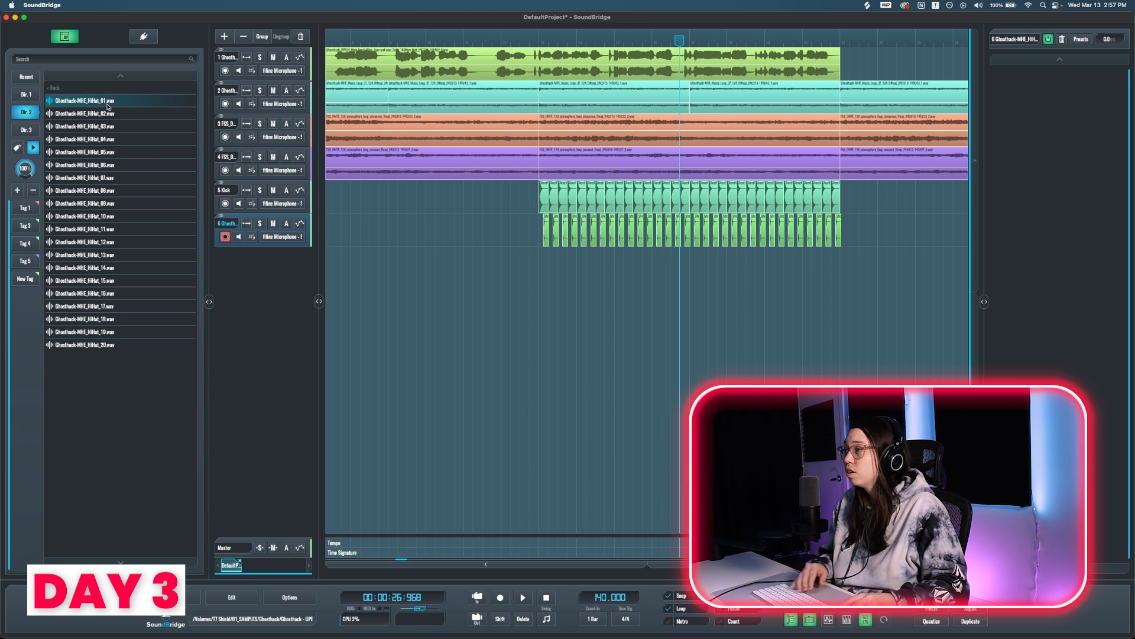
pyautogui.click(113, 114)
pyautogui.click(114, 126)
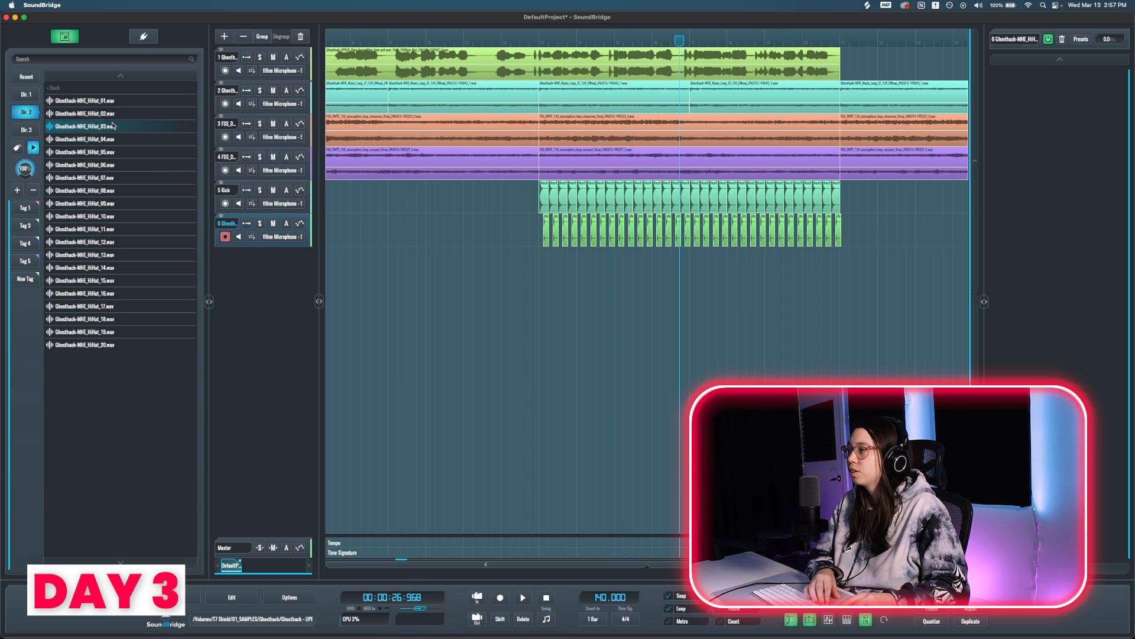
pyautogui.moveTo(535, 259); pyautogui.dragTo(573, 266)
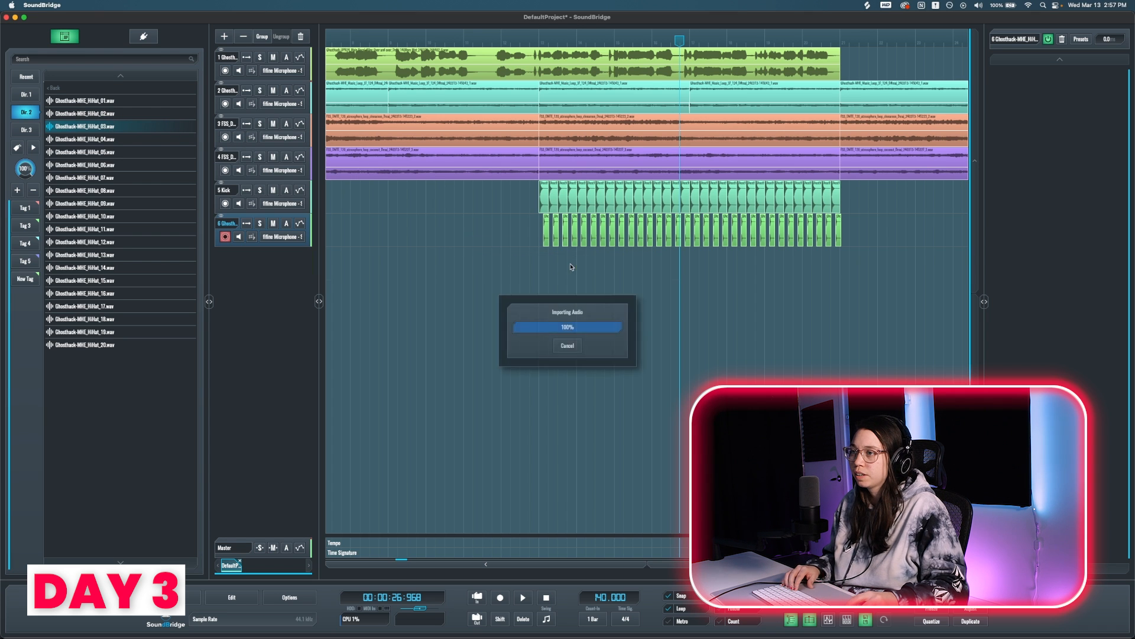
# Step: Align the new hi-hat clip with the first clip of the existing hi-hat pattern and repeat it along the pattern
pyautogui.scroll(6, 542, 263)
pyautogui.scroll(3, 544, 264)
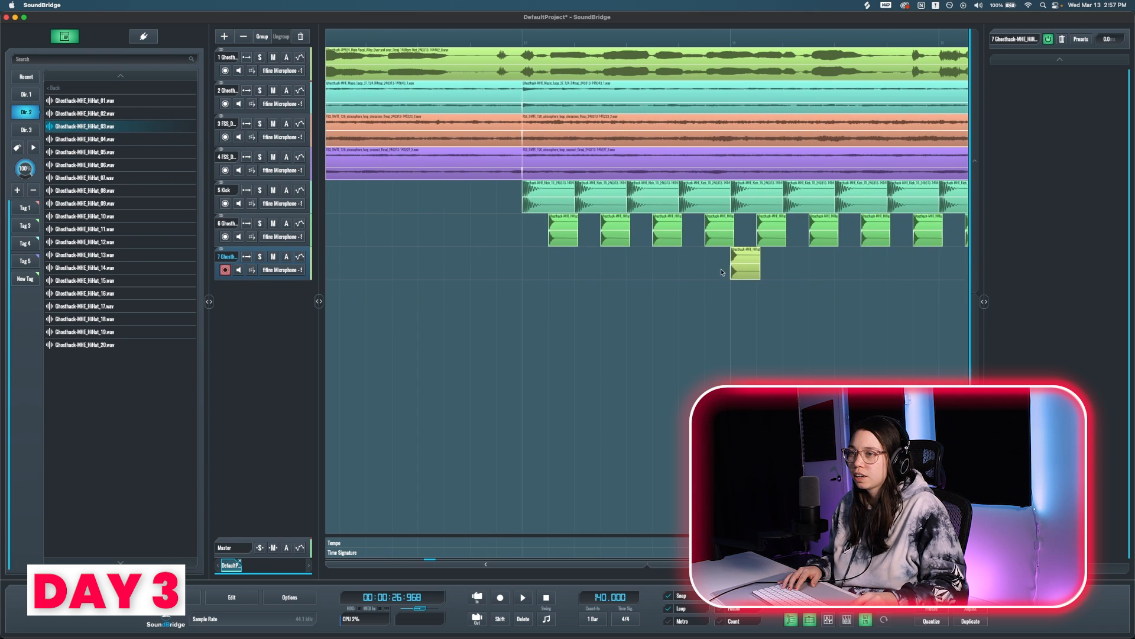
pyautogui.moveTo(686, 272); pyautogui.dragTo(558, 271)
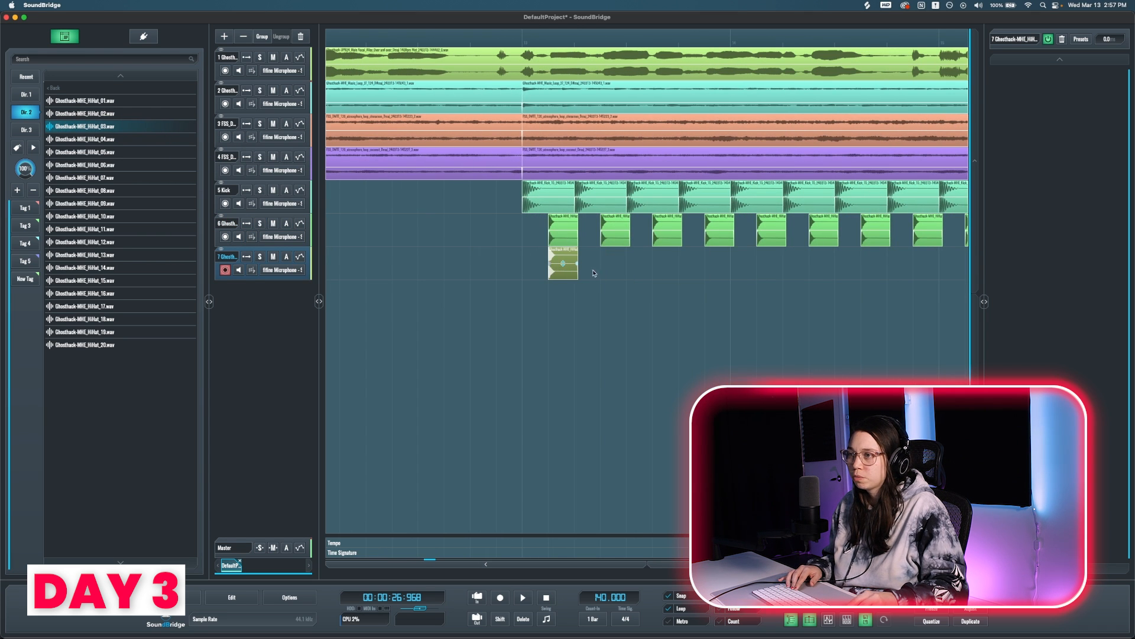
pyautogui.moveTo(559, 275); pyautogui.dragTo(610, 276)
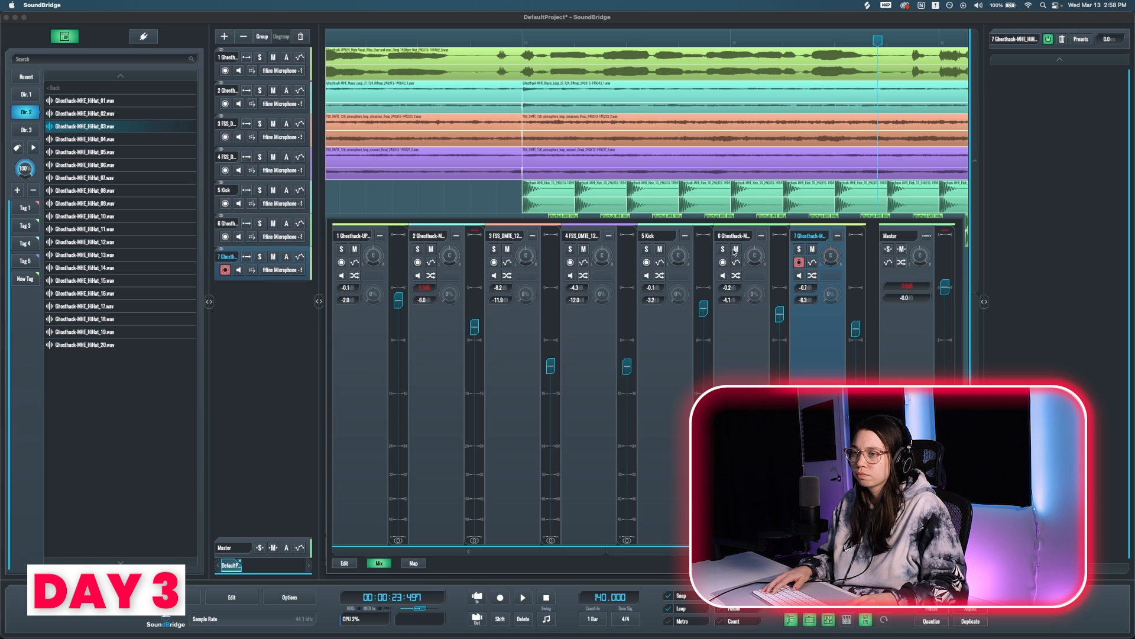
# Step: Balance the two hi-hat tracks at about -6 dB each in the mixer during playback, and close the mixer
pyautogui.press('space')
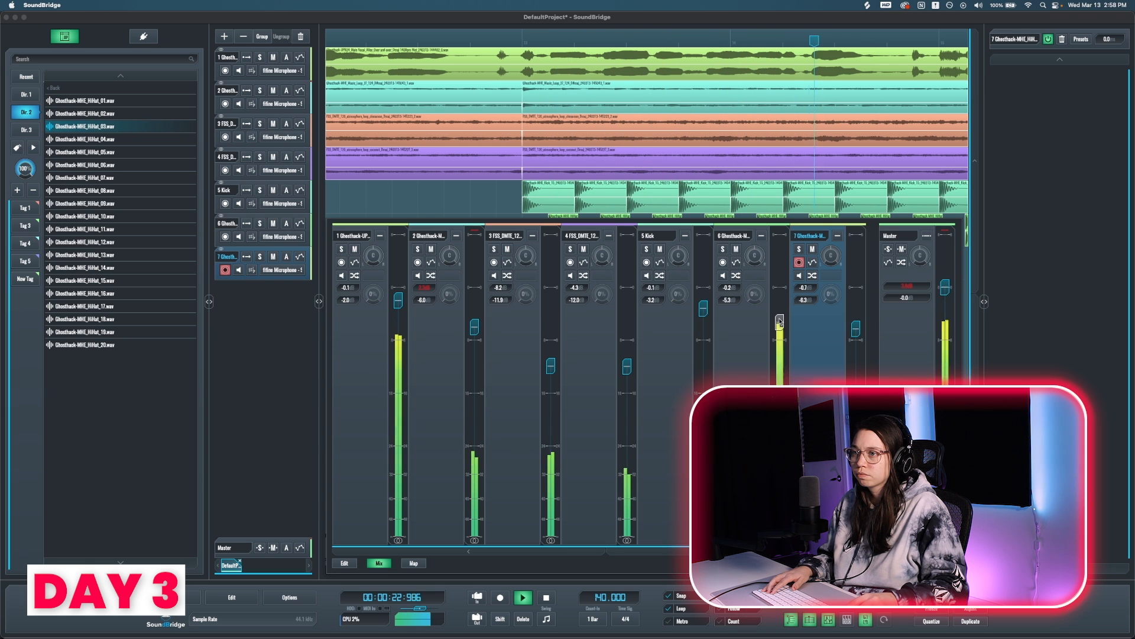
pyautogui.press('Escape')
pyautogui.scroll(-5, 679, 303)
pyautogui.moveTo(719, 278); pyautogui.dragTo(484, 283)
# Step: Listen to the Serum chords in the arrangement, stop playback, and open the Chords clip for editing
pyautogui.press('space')
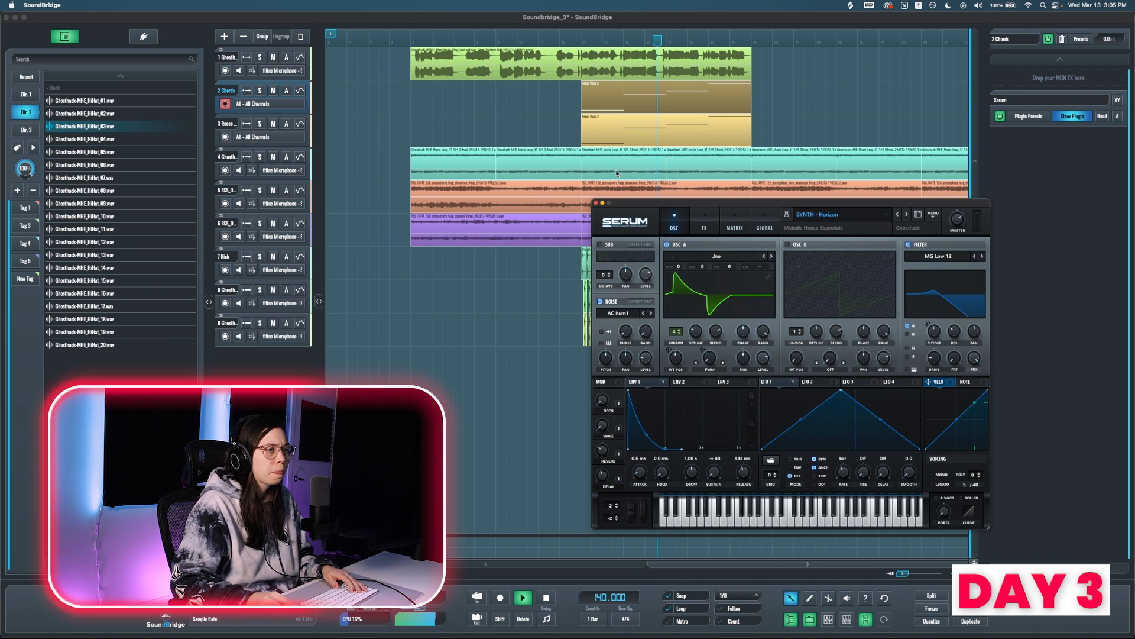
pyautogui.press('space')
pyautogui.doubleClick(579, 107)
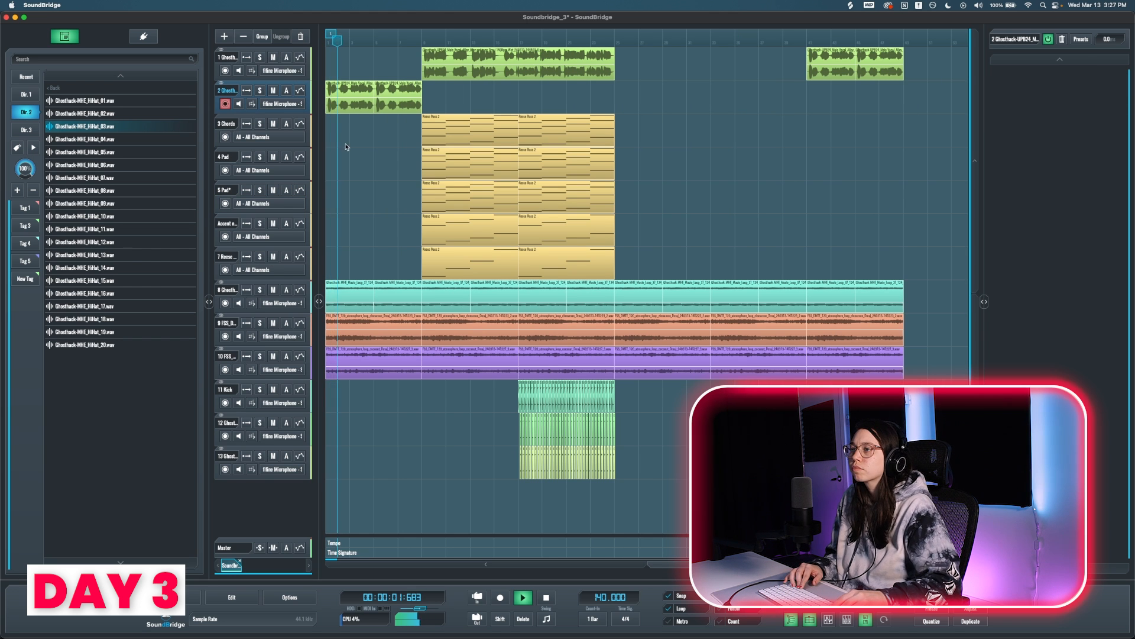
# Step: Stop playback and copy the first Chords clip and both Pad clips to the start of the arrangement, under the intro vocal
pyautogui.scroll(5, 346, 146)
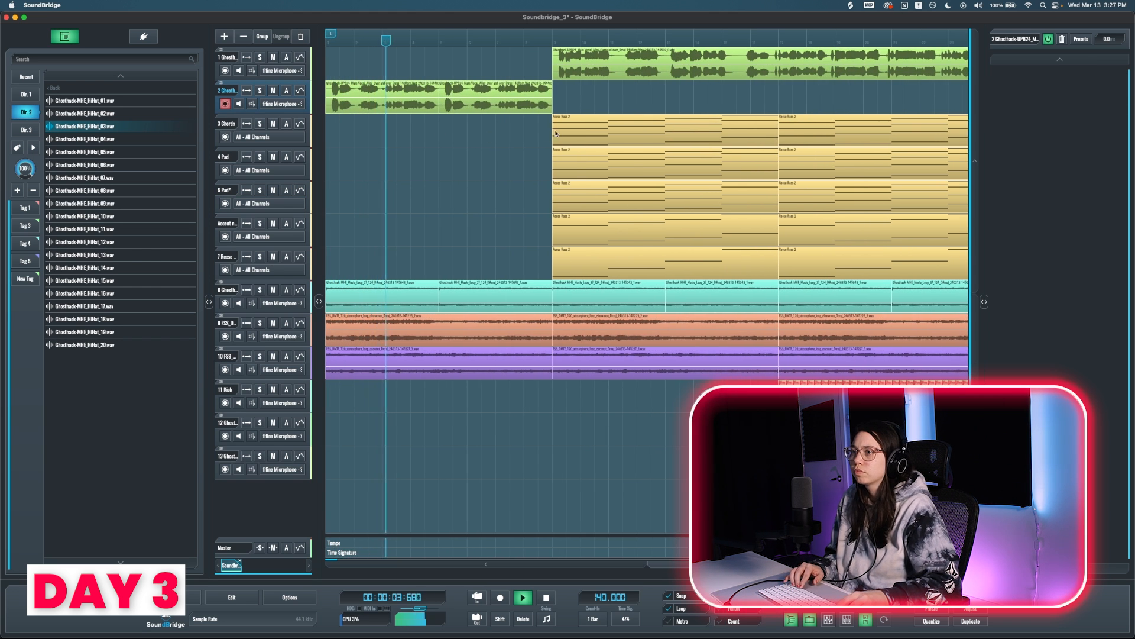
pyautogui.scroll(-3, 457, 135)
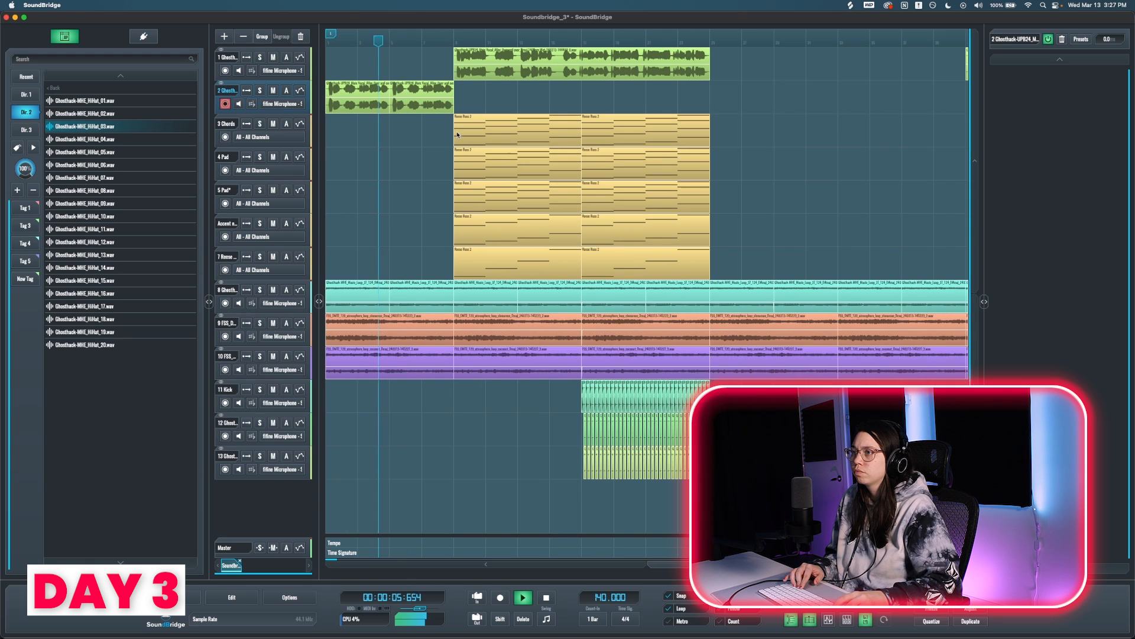
pyautogui.press('space')
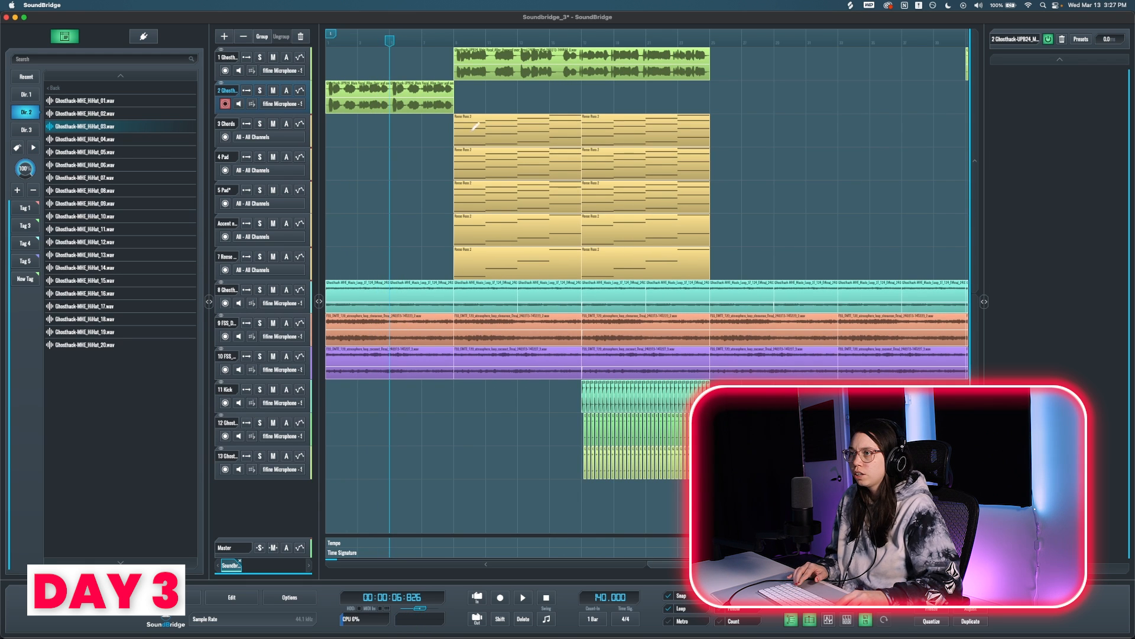
pyautogui.click(474, 135)
pyautogui.moveTo(474, 134); pyautogui.dragTo(347, 135)
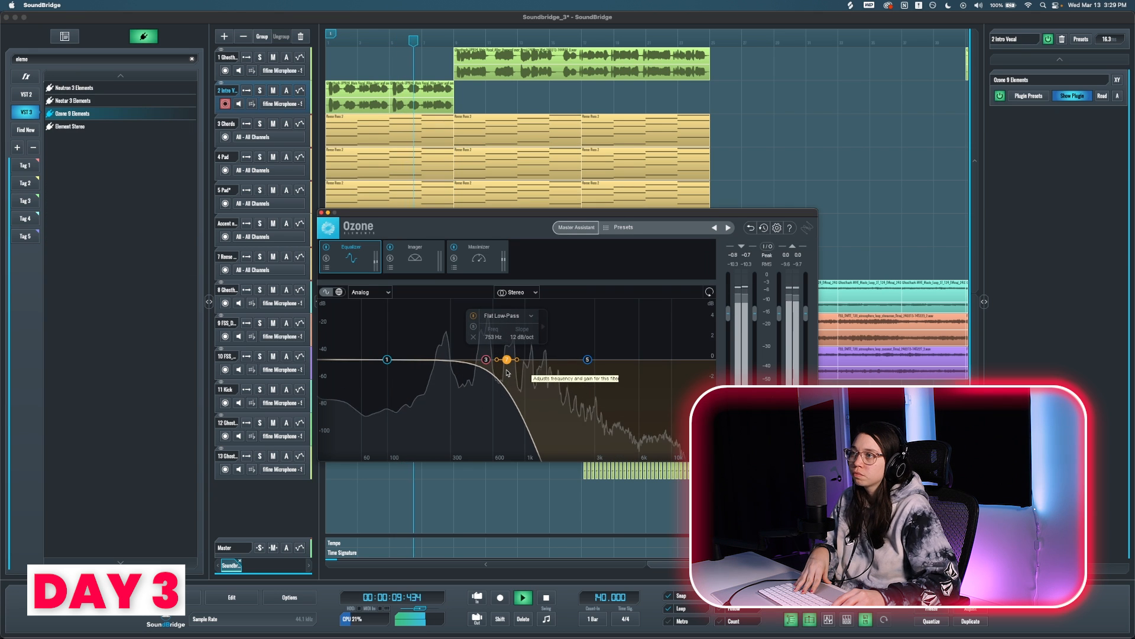
# Step: Set the Ozone equalizer's Flat Low-Pass filter on the Intro Vocal track to 867 Hz, stop playback, and close the plugin
pyautogui.moveTo(507, 371)
pyautogui.mouseDown()
pyautogui.moveTo(566, 373)
pyautogui.moveTo(515, 374)
pyautogui.mouseUp()
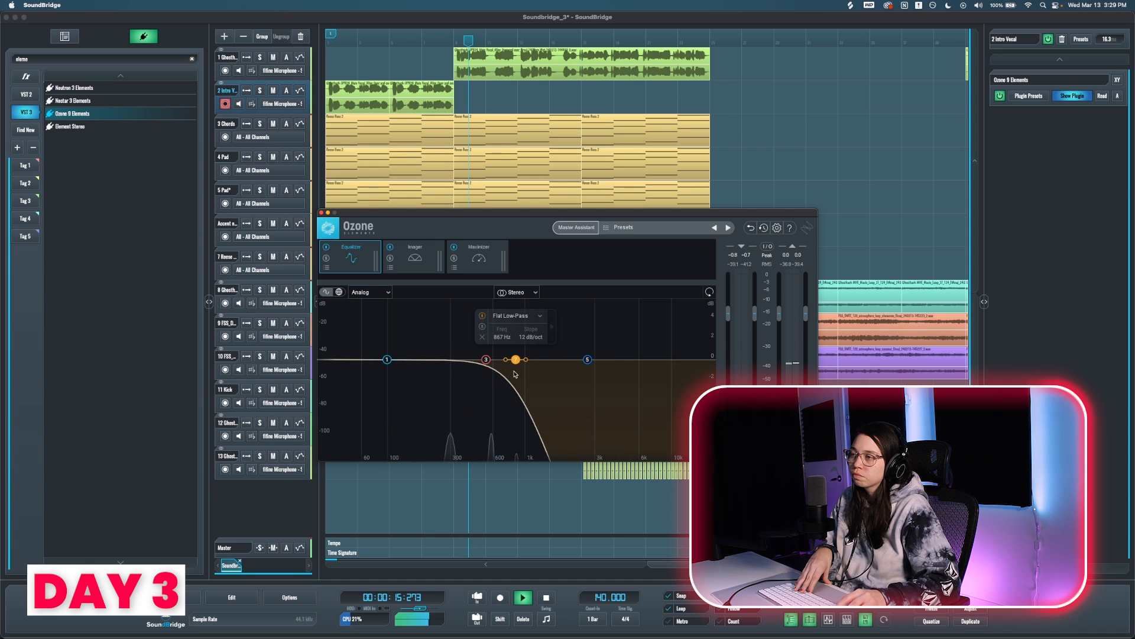
pyautogui.press('space')
pyautogui.click(321, 212)
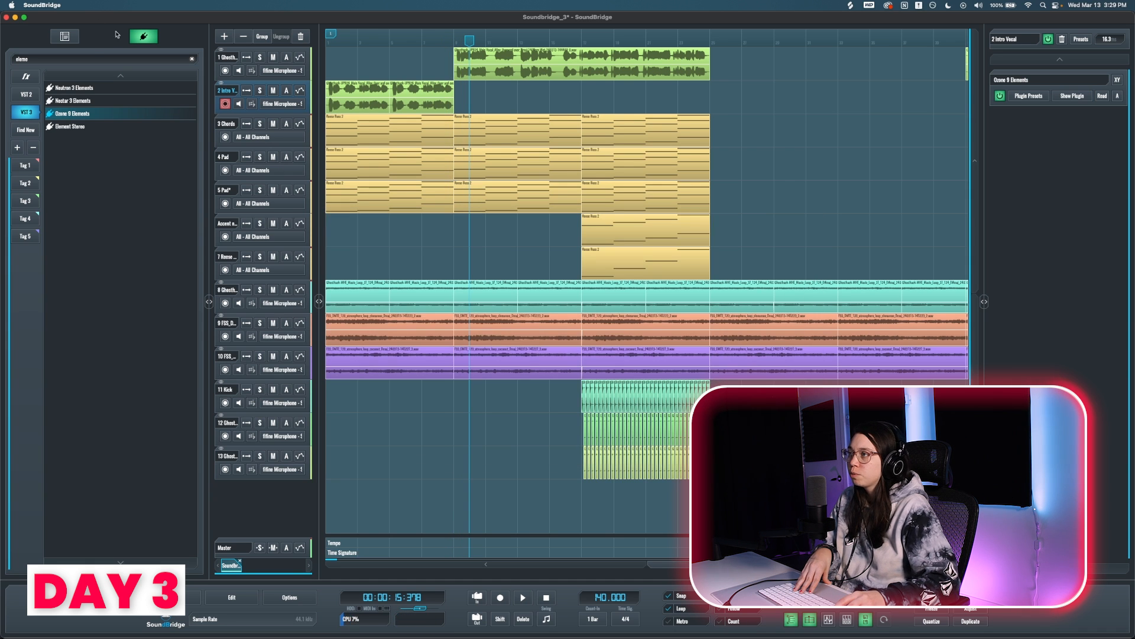
# Step: Add ValhallaSupermassive to the Intro Vocal track with the CirrusMinorPlate preset and a 50.3% mix, and close its window
pyautogui.doubleClick(98, 57)
pyautogui.write('su')
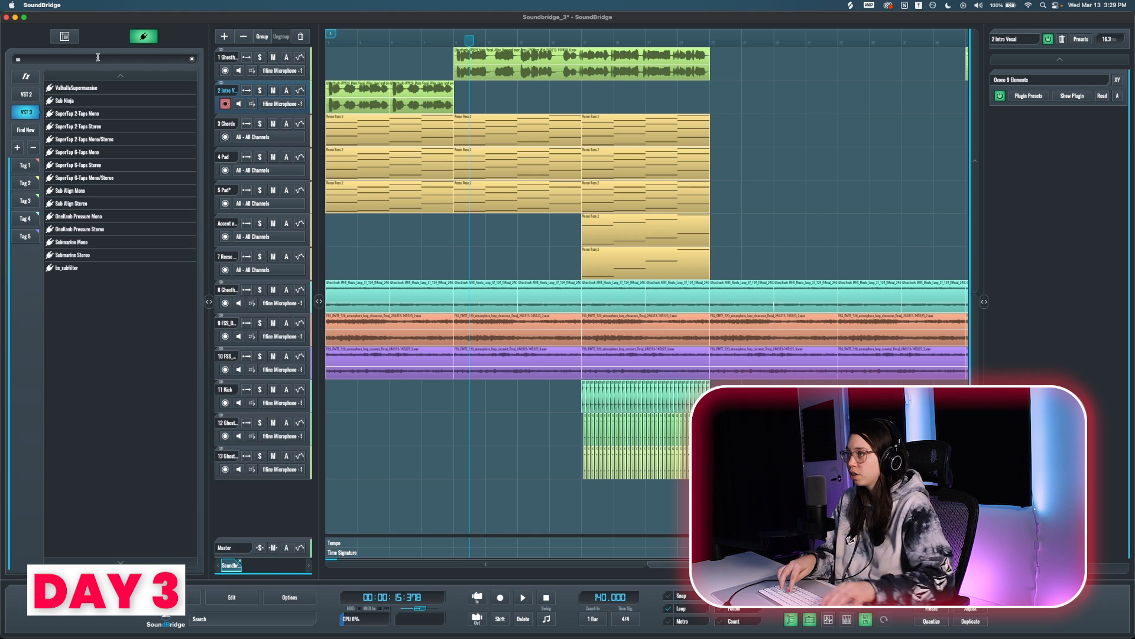
pyautogui.write('p')
pyautogui.doubleClick(76, 87)
pyautogui.press('space')
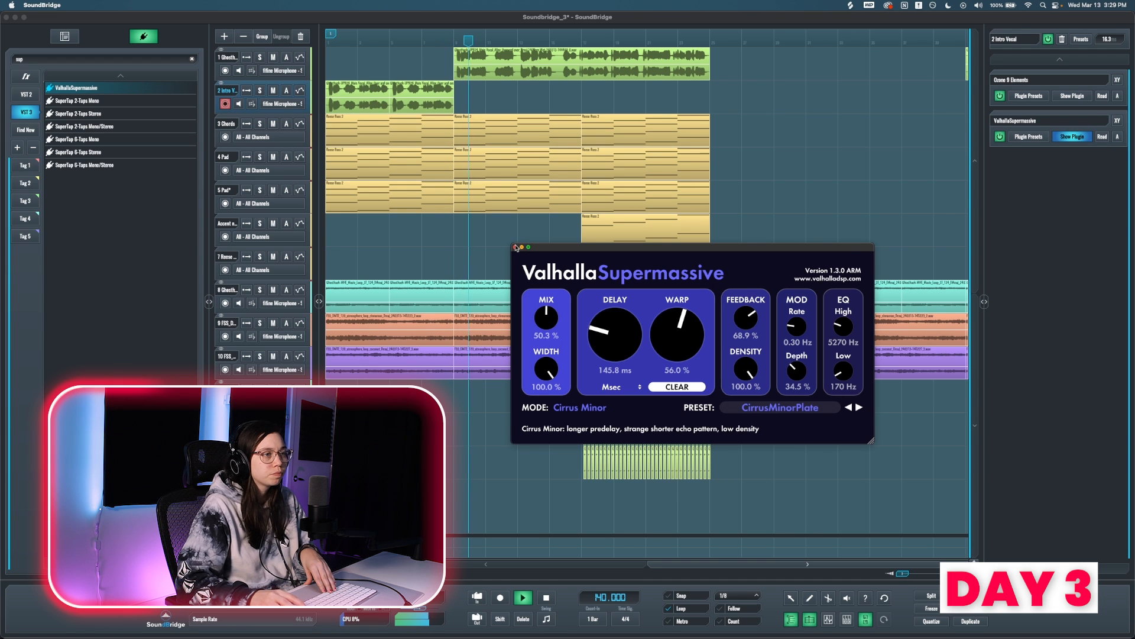
pyautogui.click(516, 247)
pyautogui.press('space')
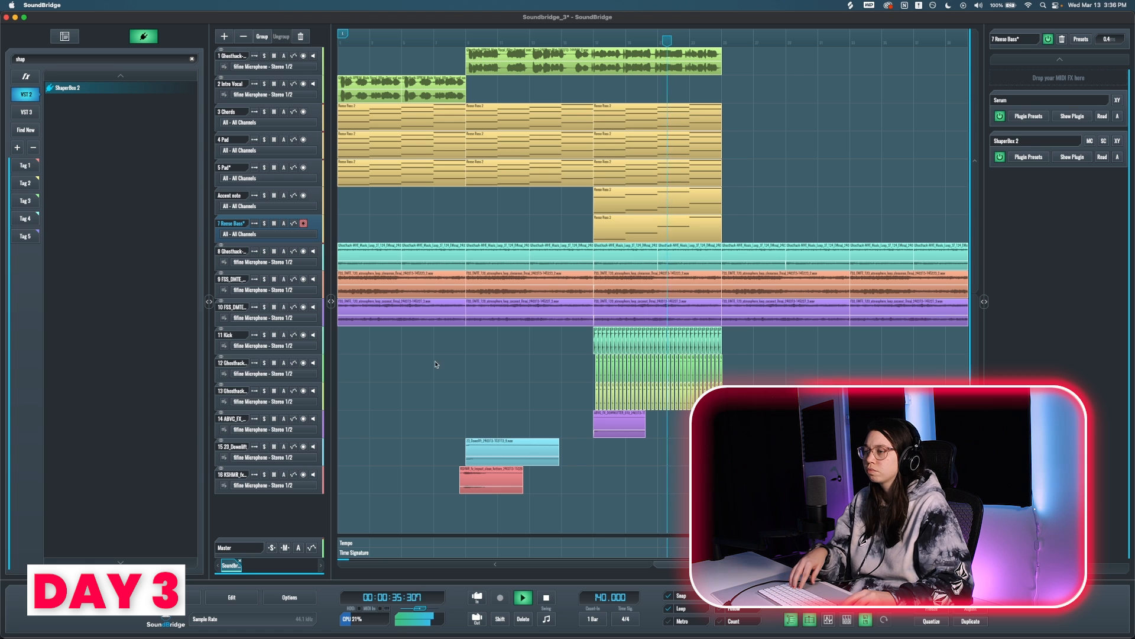
# Step: Select the Chords track and add a Strings track with its clips below it, using Serum's DYN - Break The Reality preset
pyautogui.scroll(-3, 317, 359)
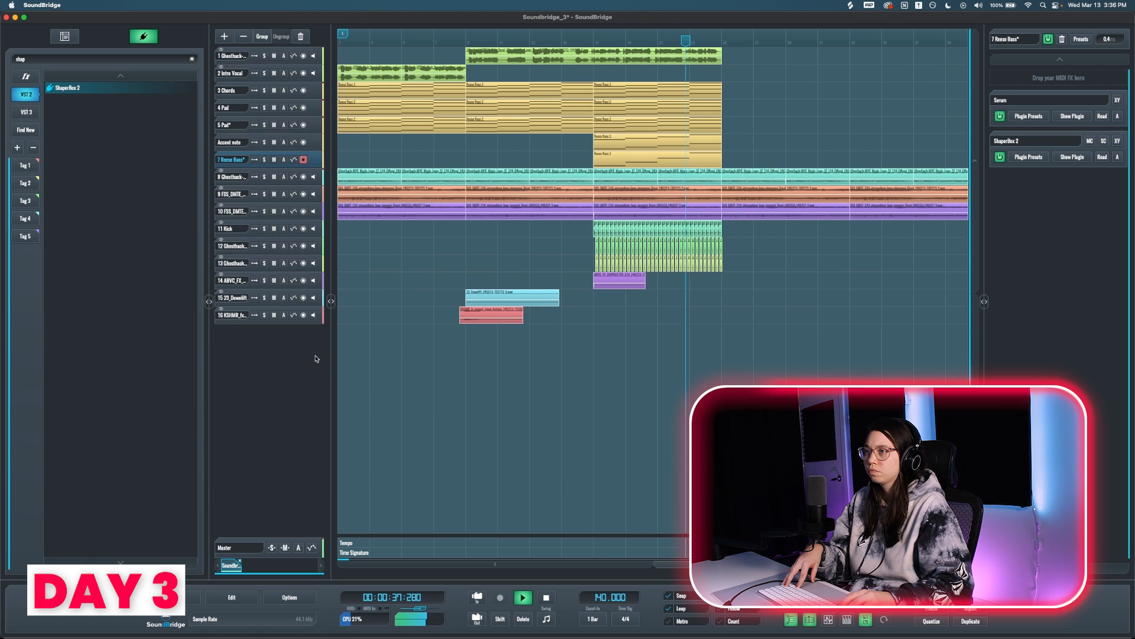
pyautogui.scroll(3, 317, 358)
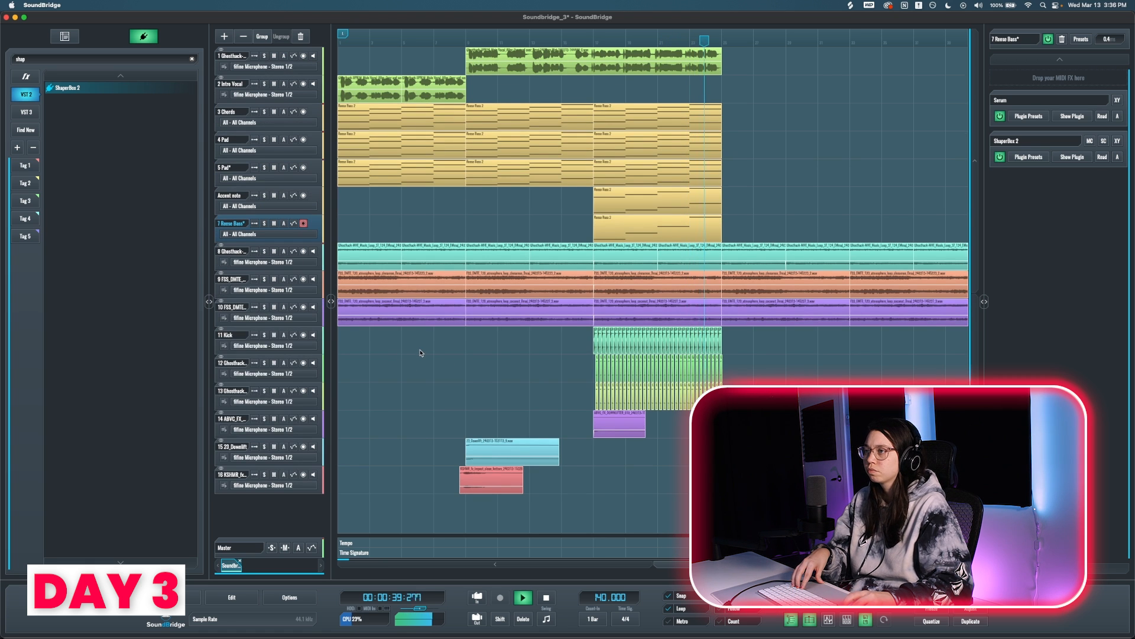
pyautogui.scroll(-3, 289, 379)
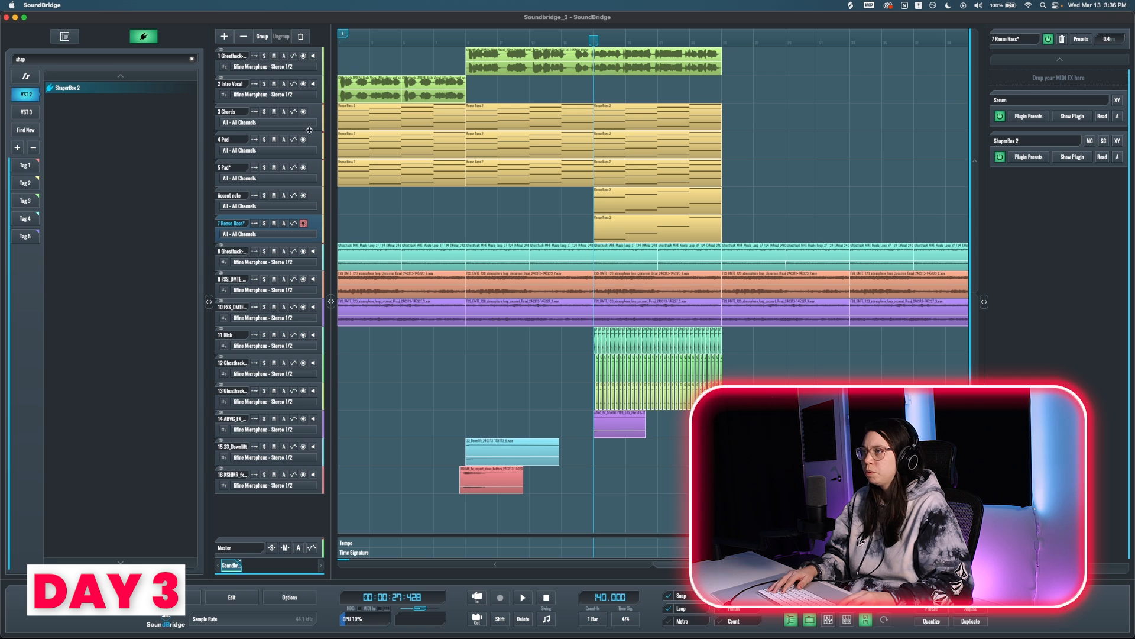
pyautogui.click(228, 112)
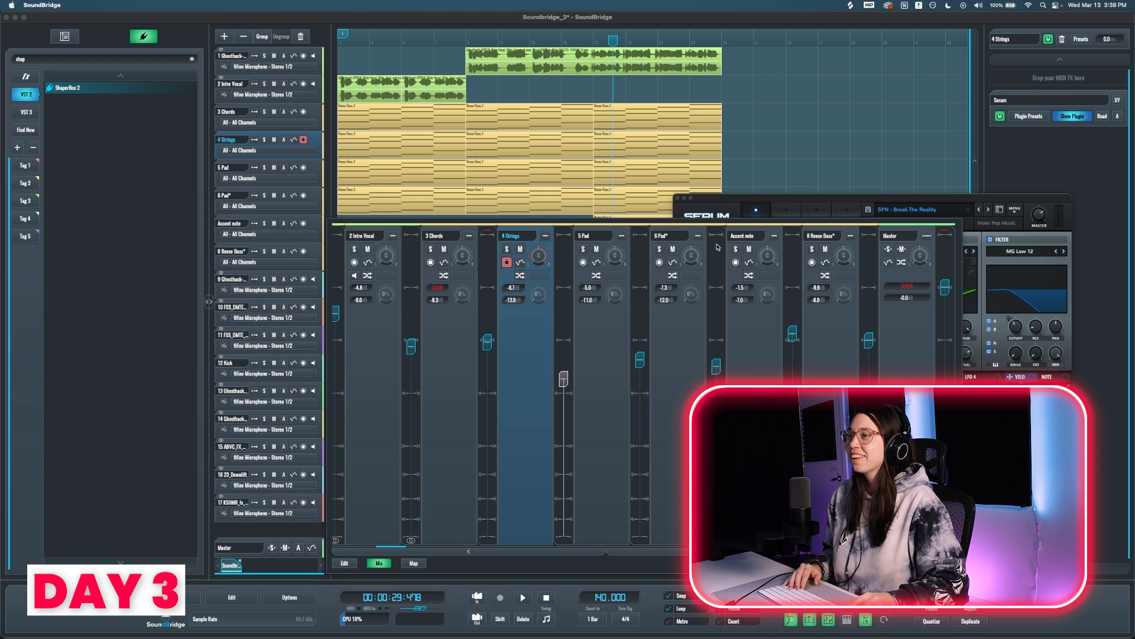
# Step: Rename the Strings track as Synth and listen to it in the full mix
pyautogui.press('space')
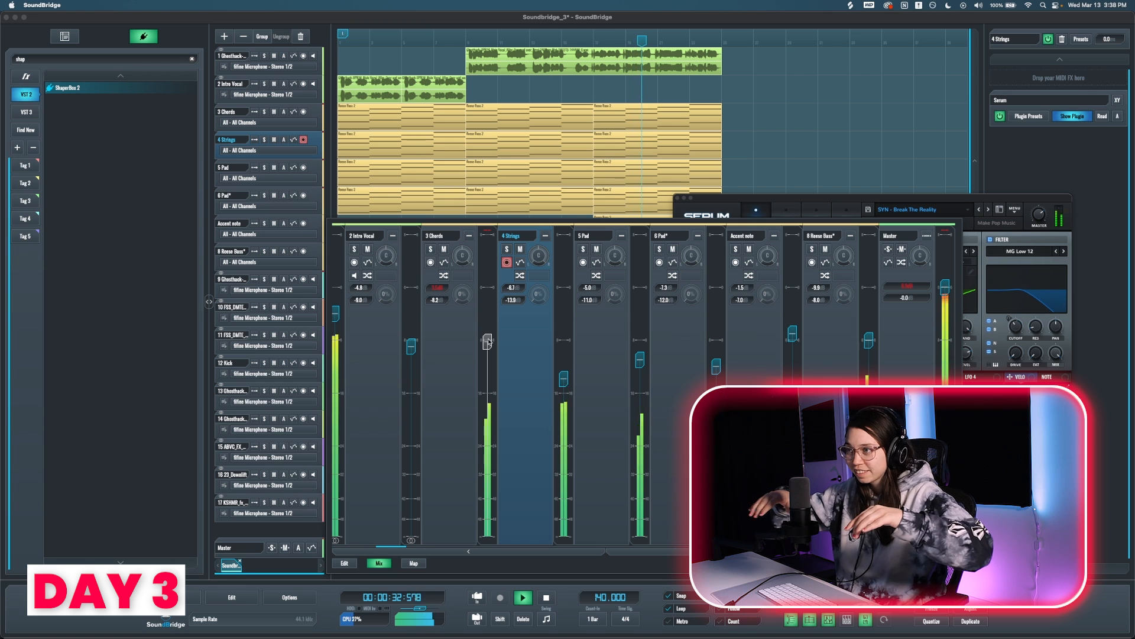
pyautogui.press('space')
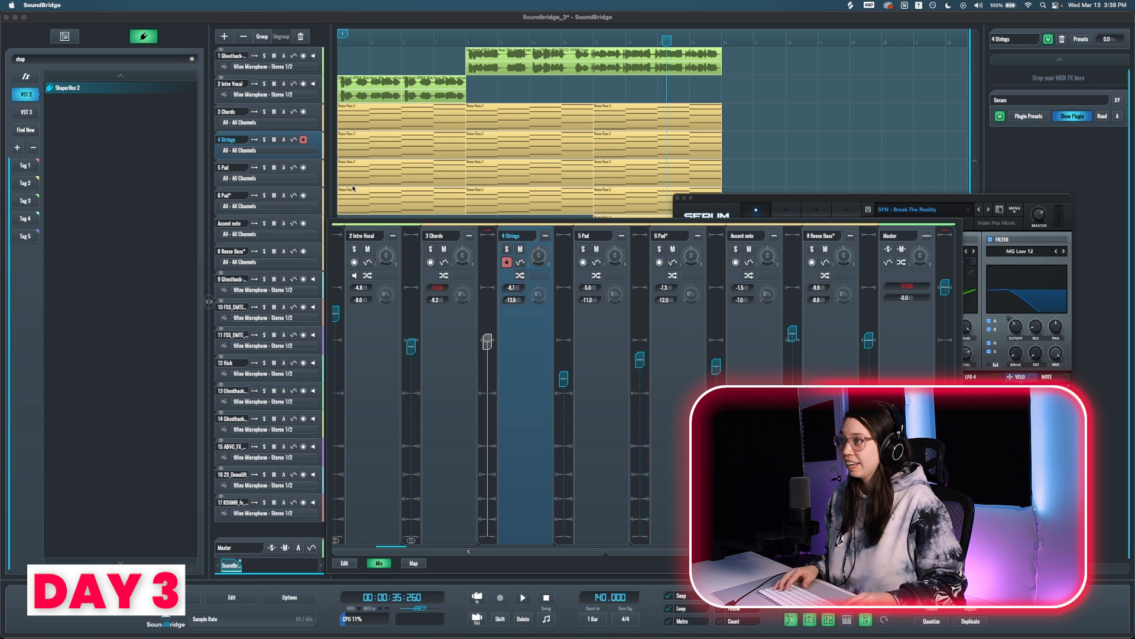
pyautogui.doubleClick(230, 143)
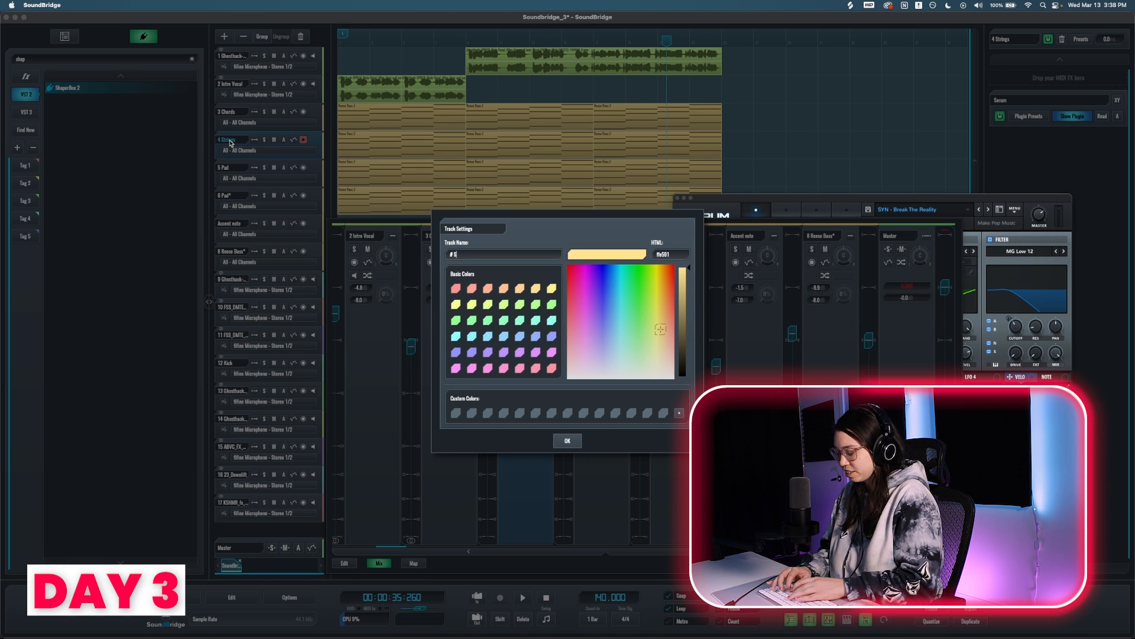
pyautogui.press('Return')
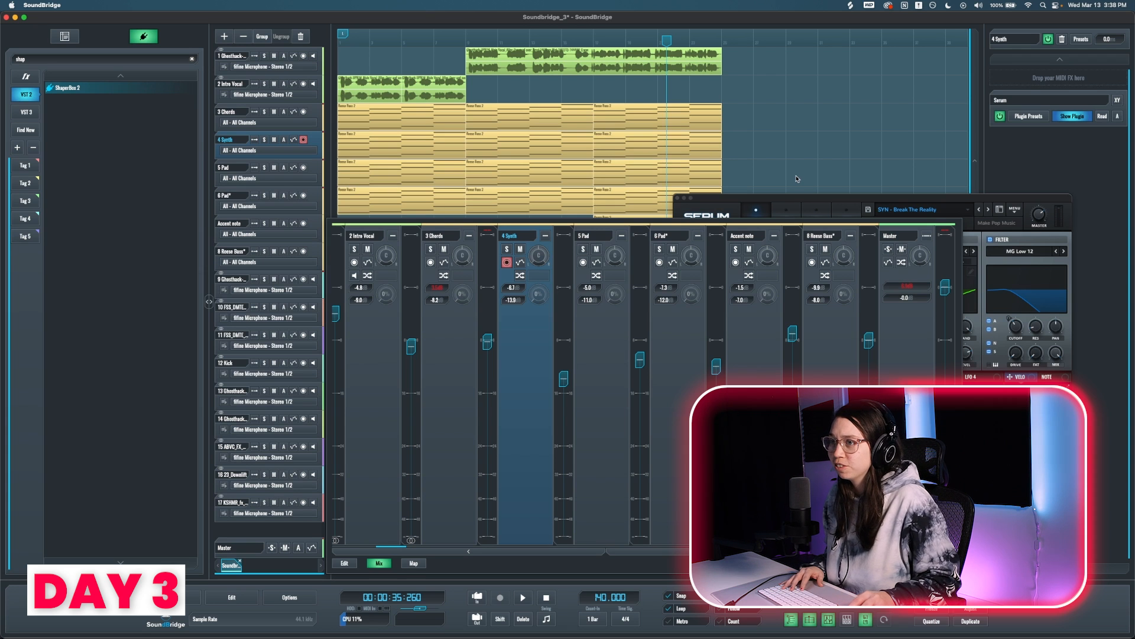
pyautogui.press('space')
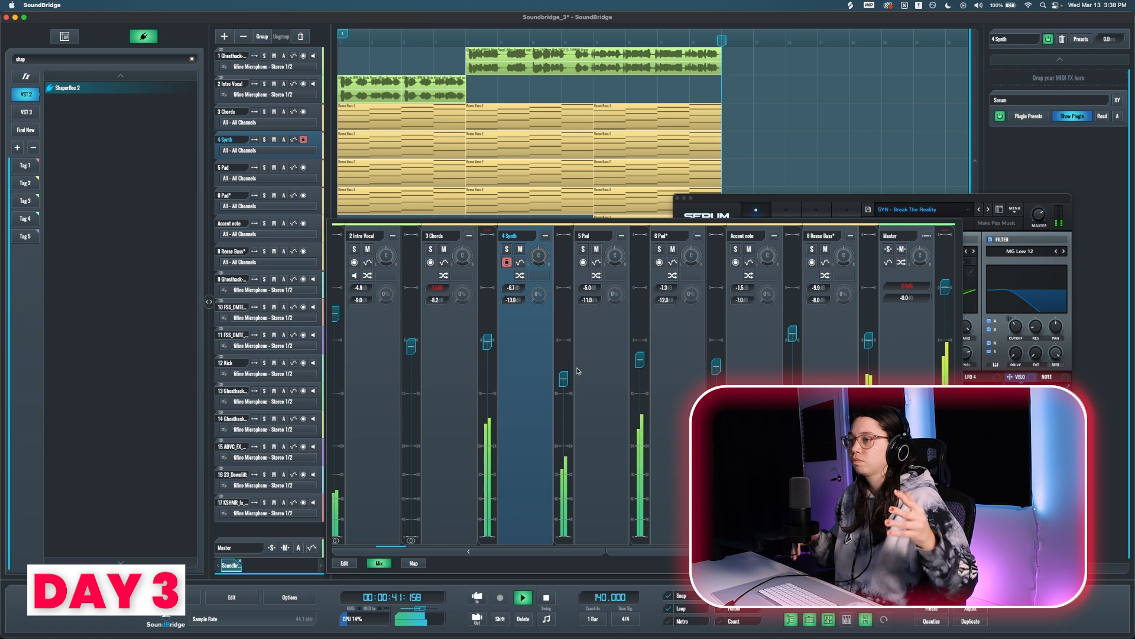
pyautogui.press('space')
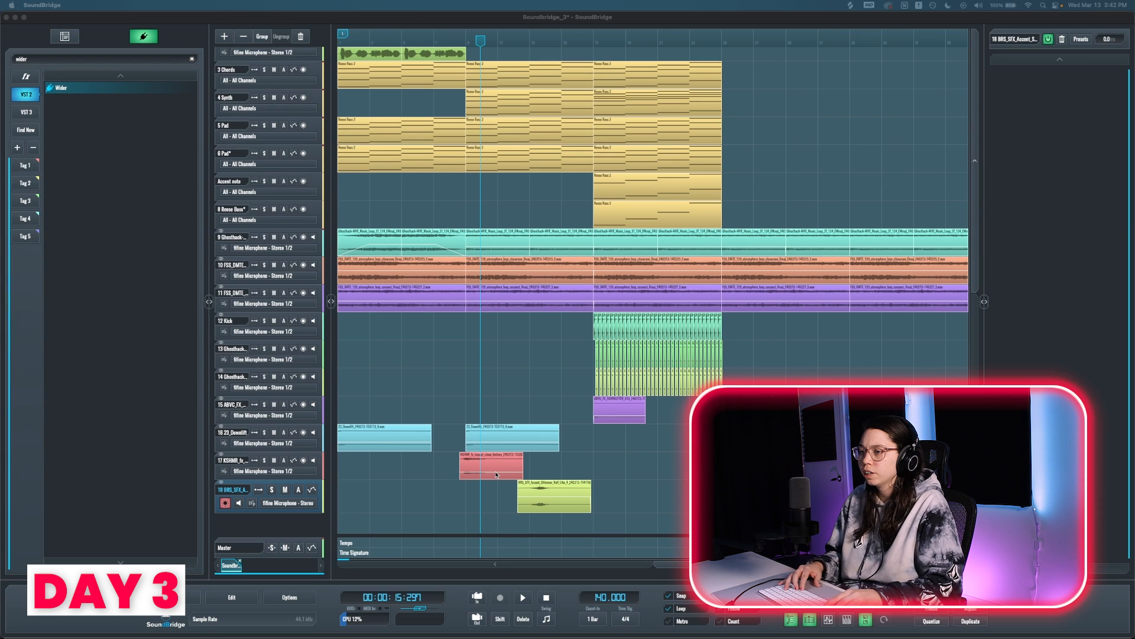
# Step: Move the BRS_SFX accent clip on track 18 earlier, into the intro section
pyautogui.moveTo(543, 505); pyautogui.dragTo(403, 492)
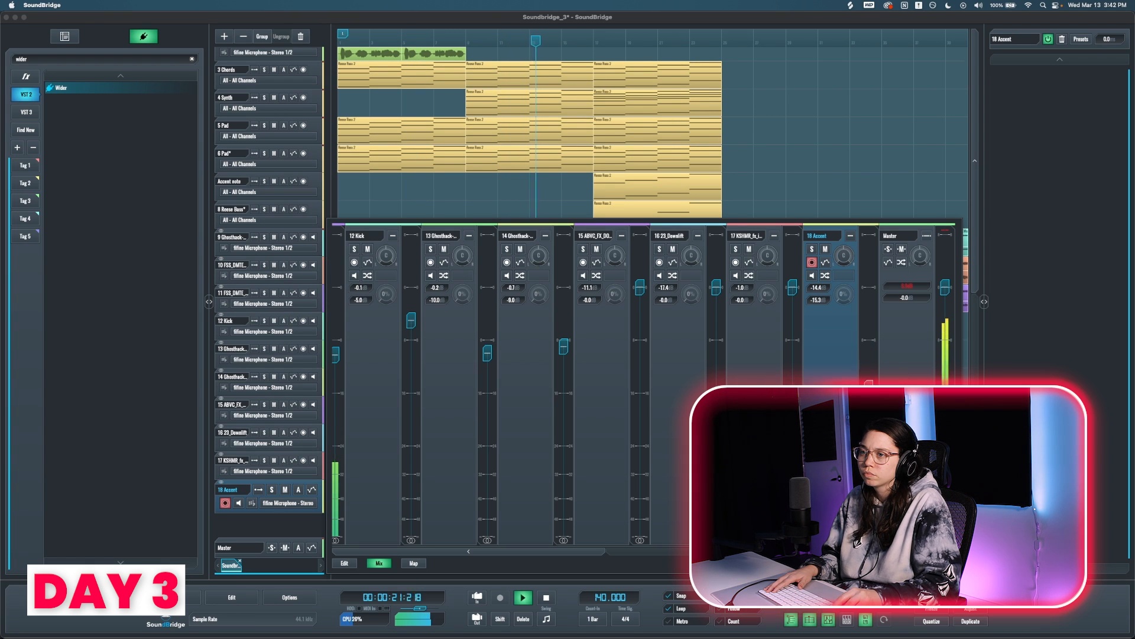
# Step: Close the mixer to show the full arrangement and deselect the accent clip on track 18
pyautogui.press('Escape')
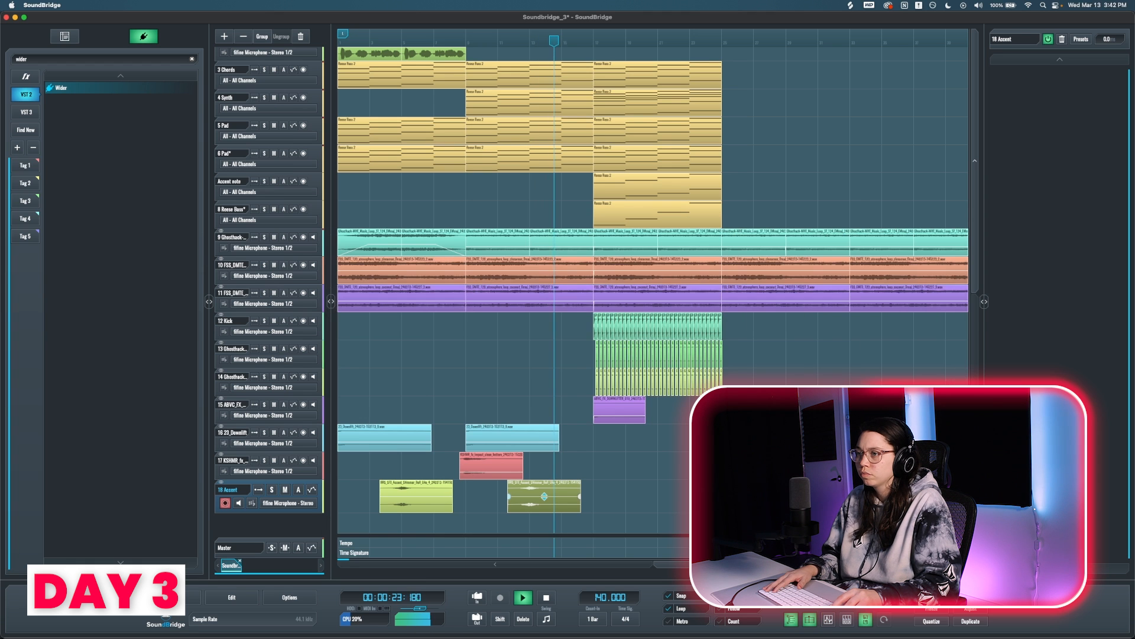
pyautogui.click(634, 477)
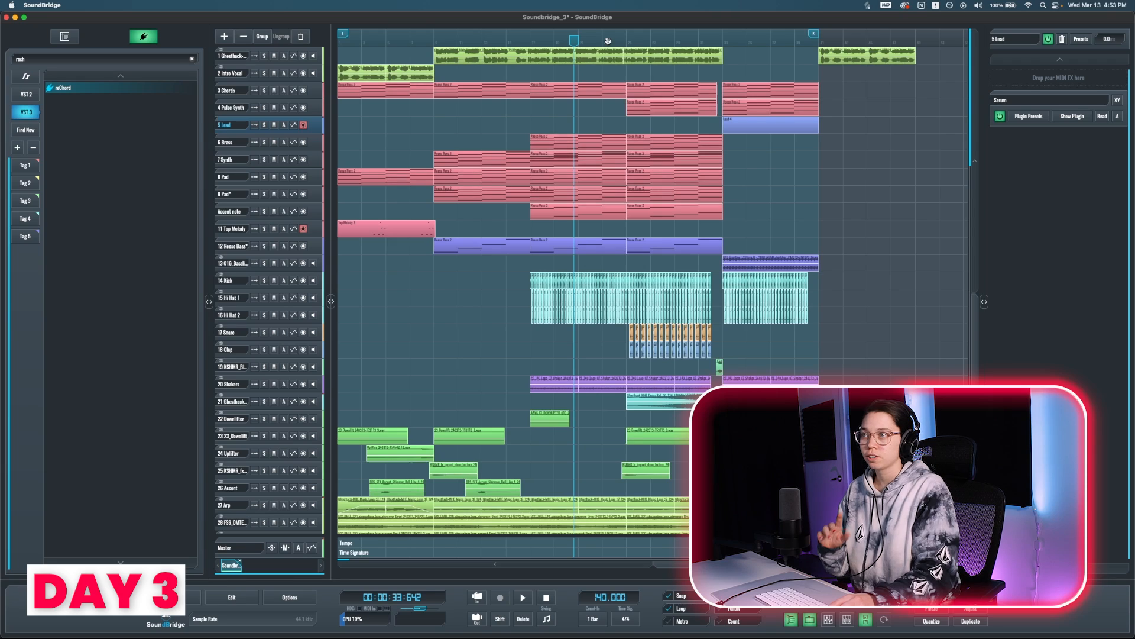
# Step: Play the section that follows the build-up with the bassline soloed, adding Kick, Hi Hat 1 and Shakers to the solo one by one
pyautogui.moveTo(572, 42); pyautogui.dragTo(724, 48)
pyautogui.scroll(5, 771, 188)
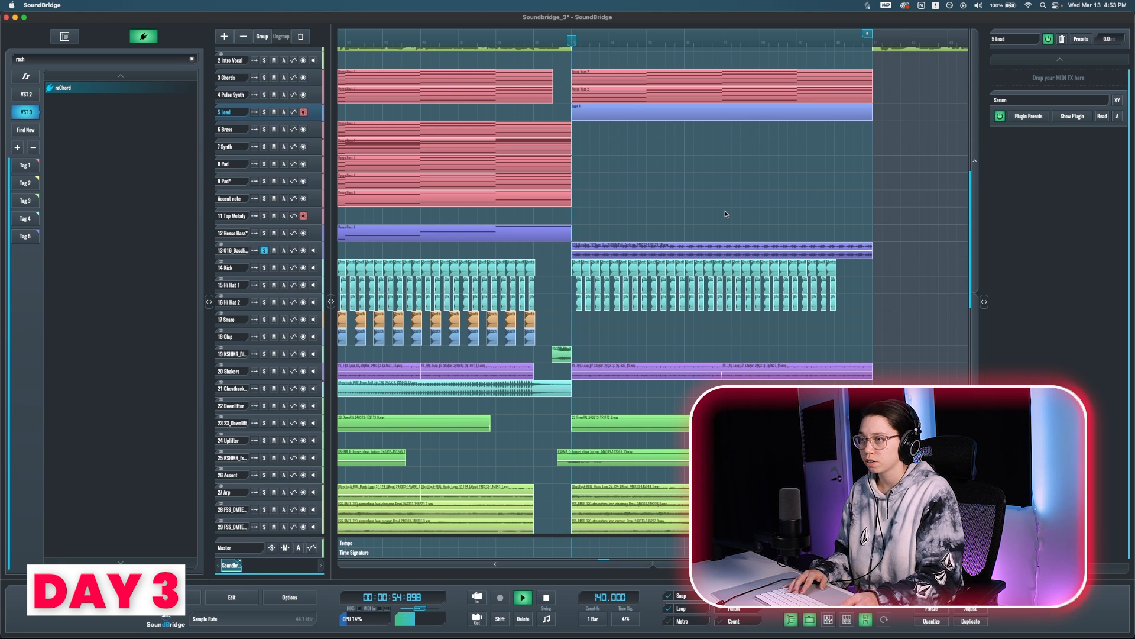
pyautogui.click(265, 268)
pyautogui.click(264, 285)
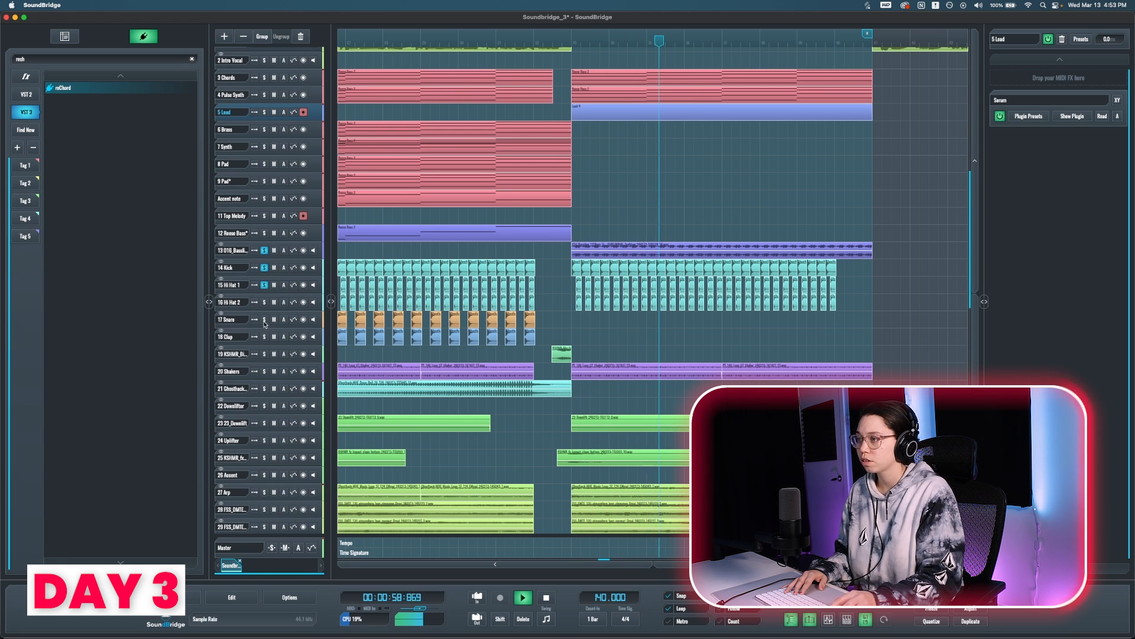
pyautogui.click(265, 371)
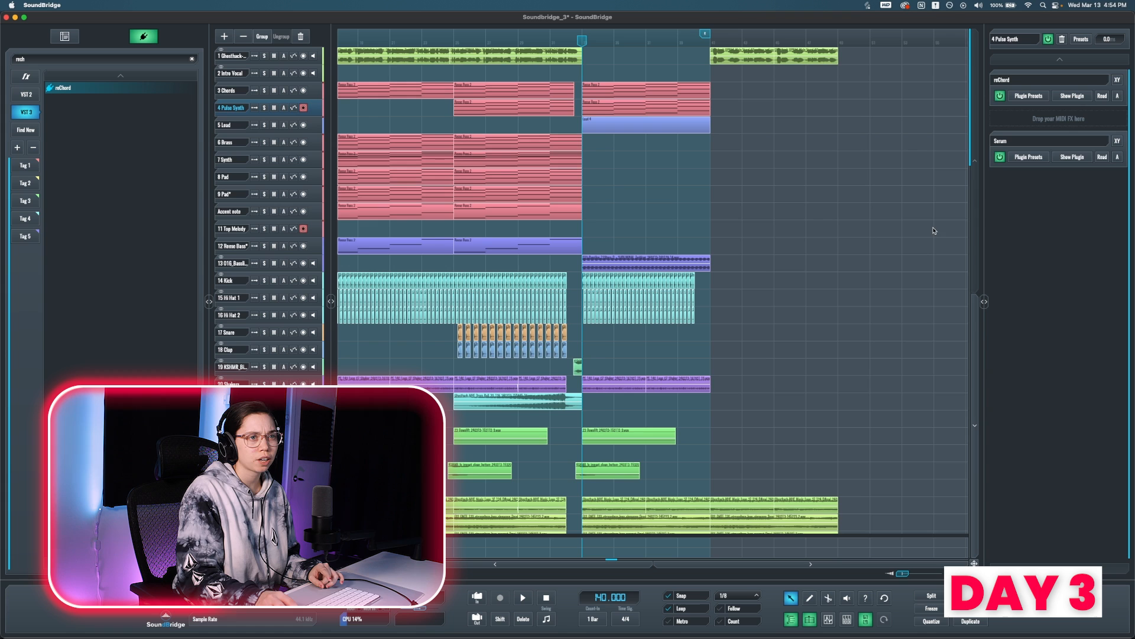
# Step: Show the reChord plugin on the Pulse Synth track beside the clips and listen to that track in solo
pyautogui.click(1075, 97)
pyautogui.moveTo(582, 270); pyautogui.dragTo(824, 248)
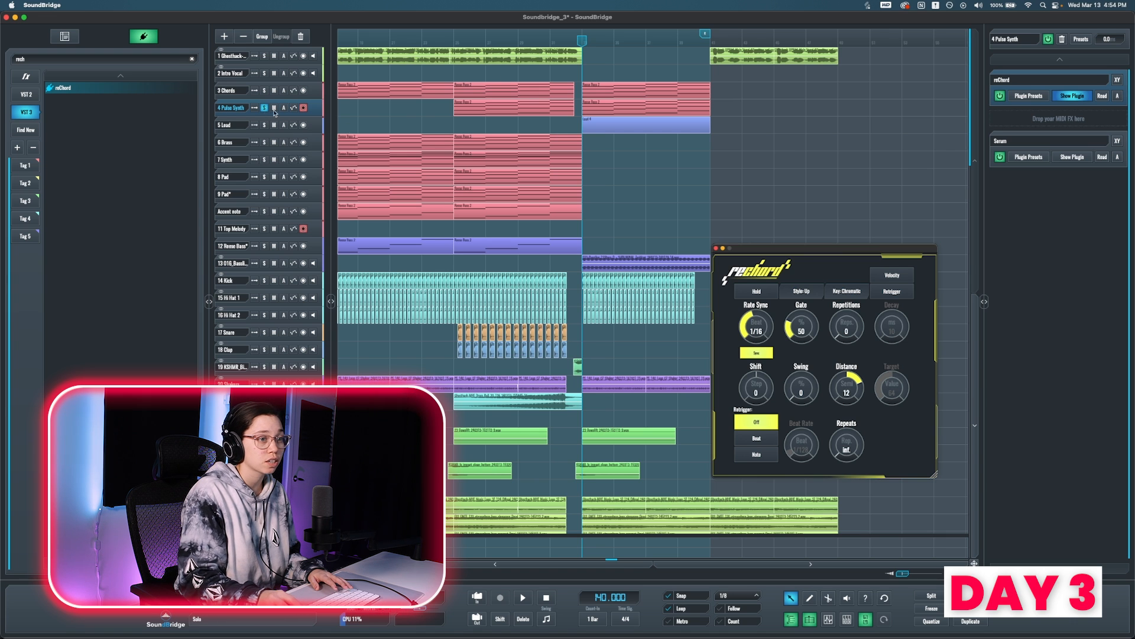
pyautogui.press('space')
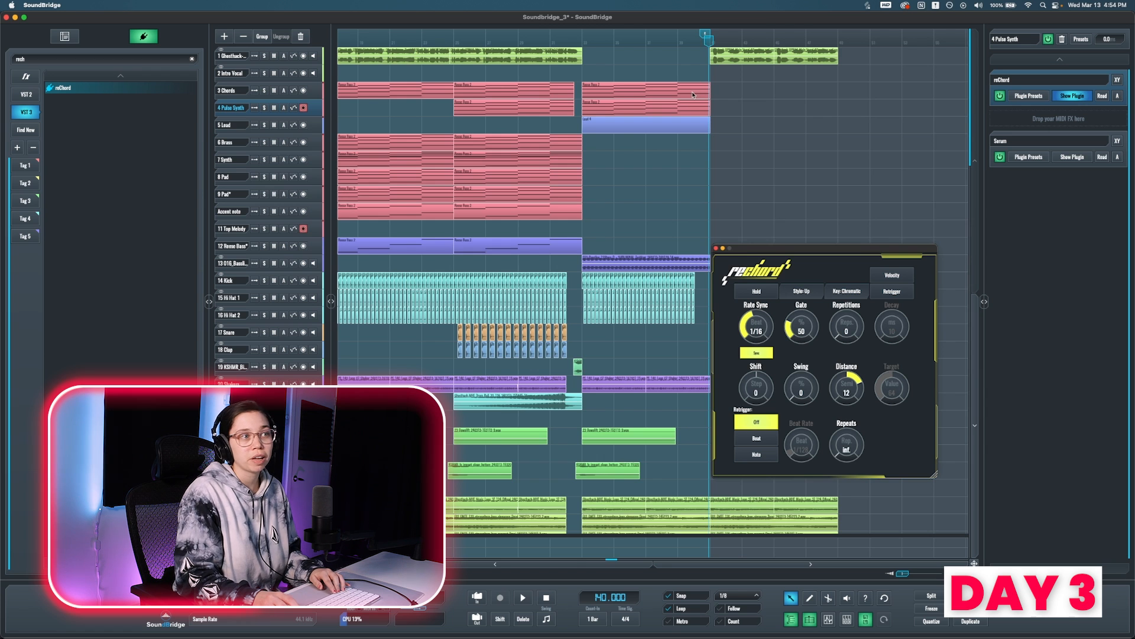
# Step: Audition the Lead track's Serum preset SYNTH - Silver over the section after the build-up, and stop playback
pyautogui.scroll(-5, 694, 94)
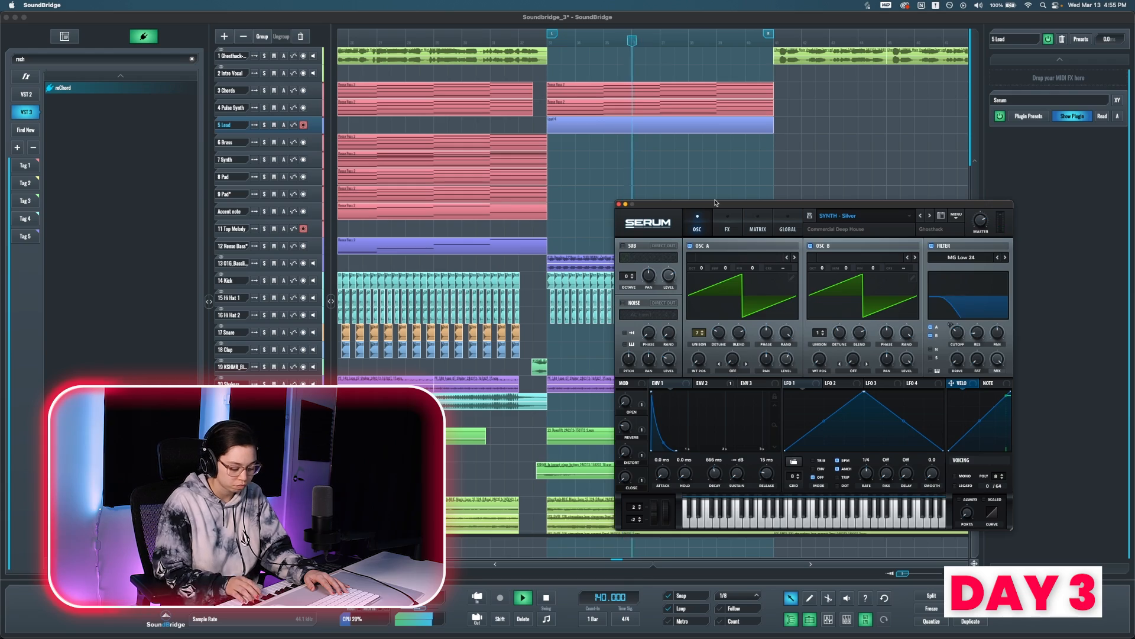
pyautogui.press('space')
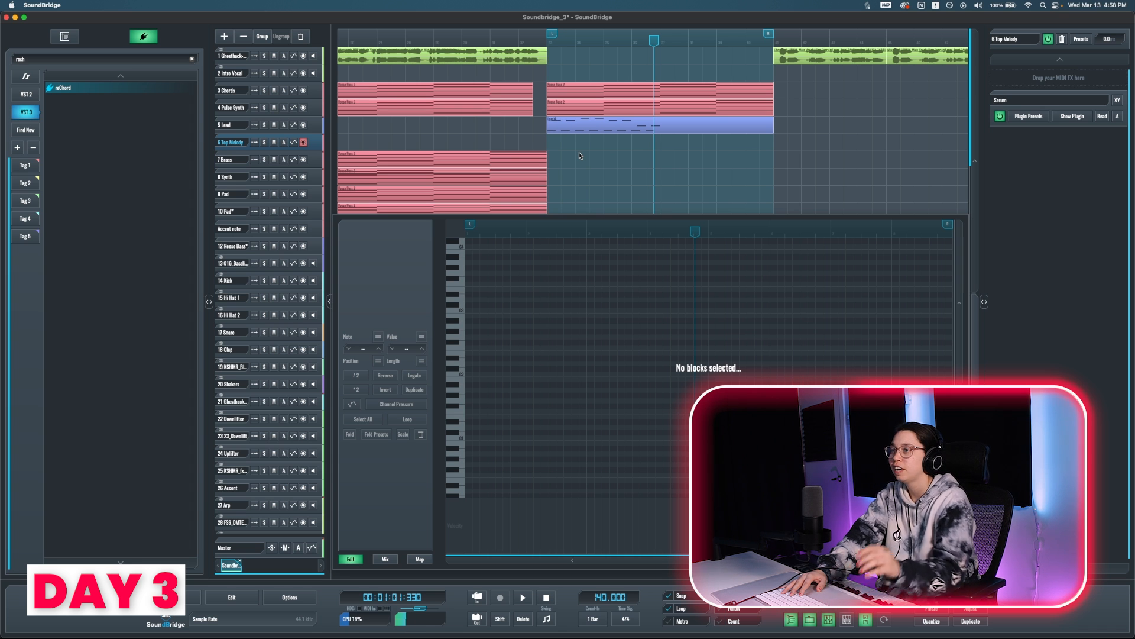
# Step: Duplicate the Lead clip onto the Top Melody track directly below it and listen to both layers together
pyautogui.click(238, 121)
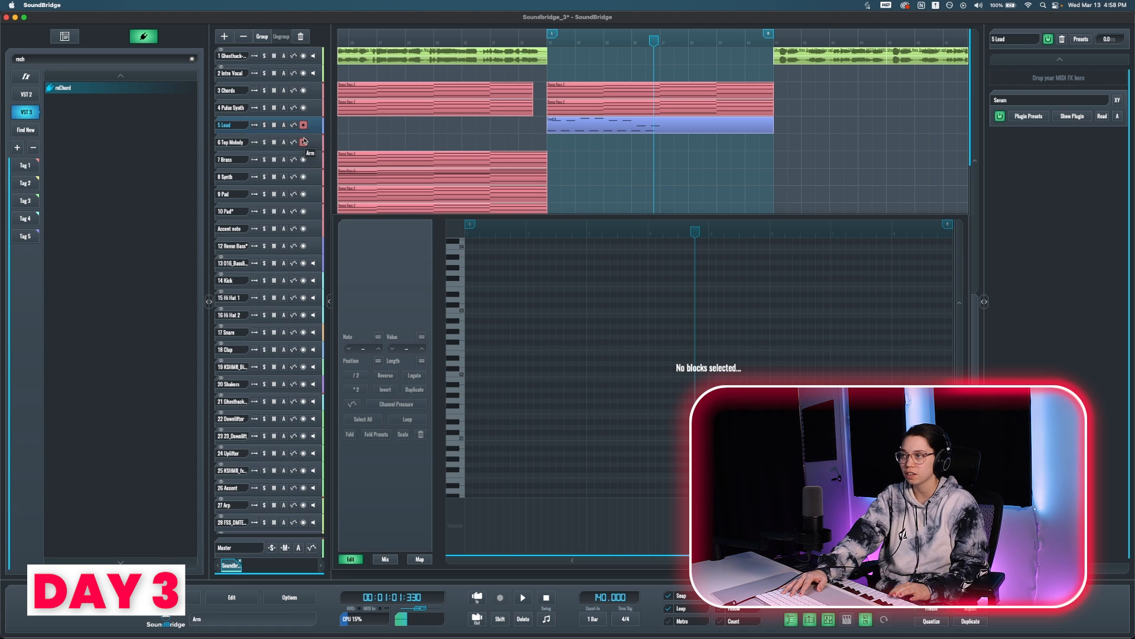
pyautogui.click(561, 133)
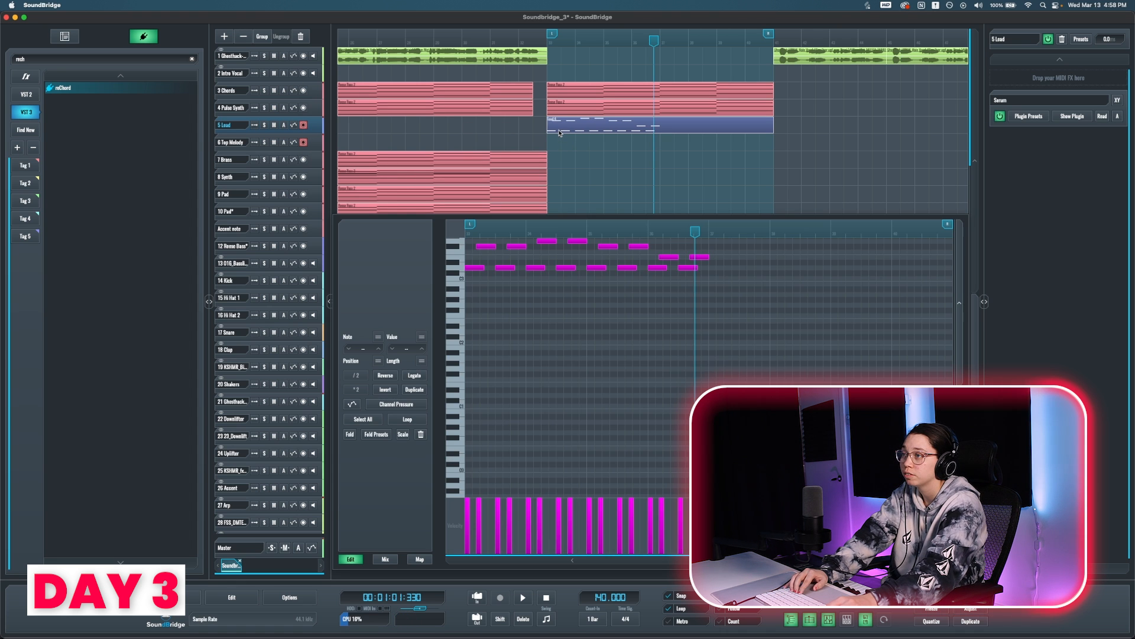
pyautogui.moveTo(560, 133); pyautogui.dragTo(560, 142)
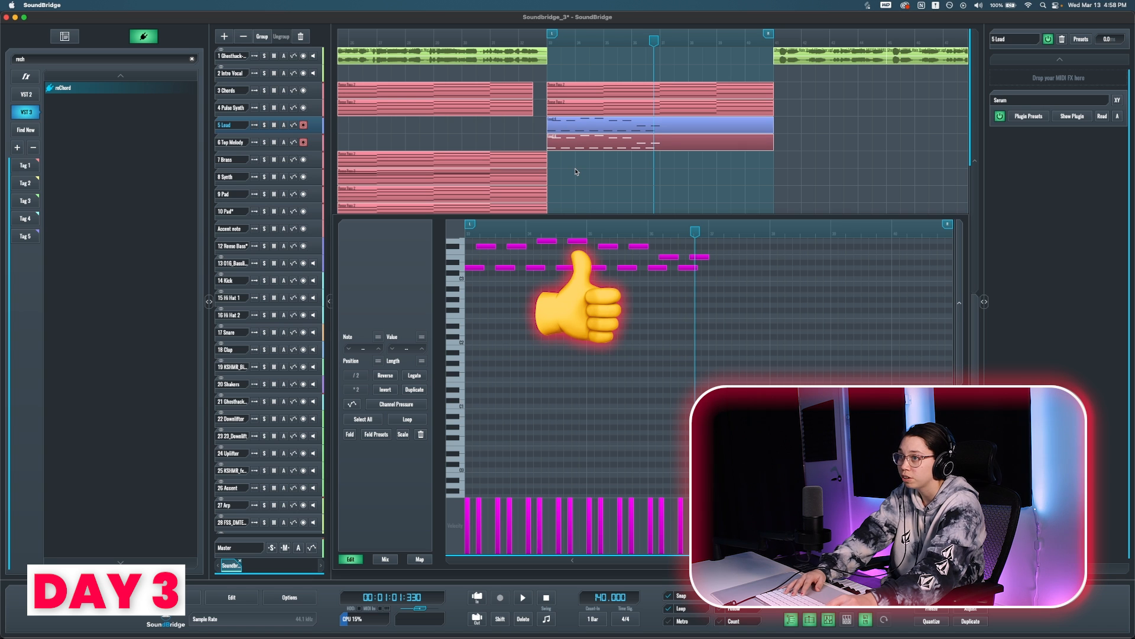
pyautogui.click(854, 168)
pyautogui.press('space')
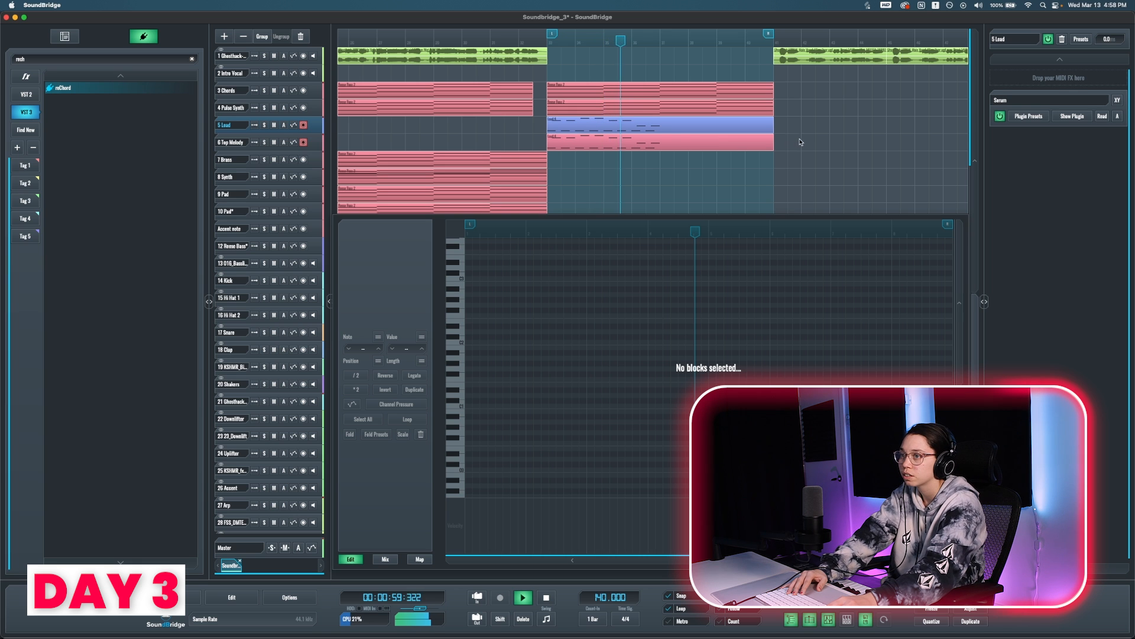
pyautogui.press('space')
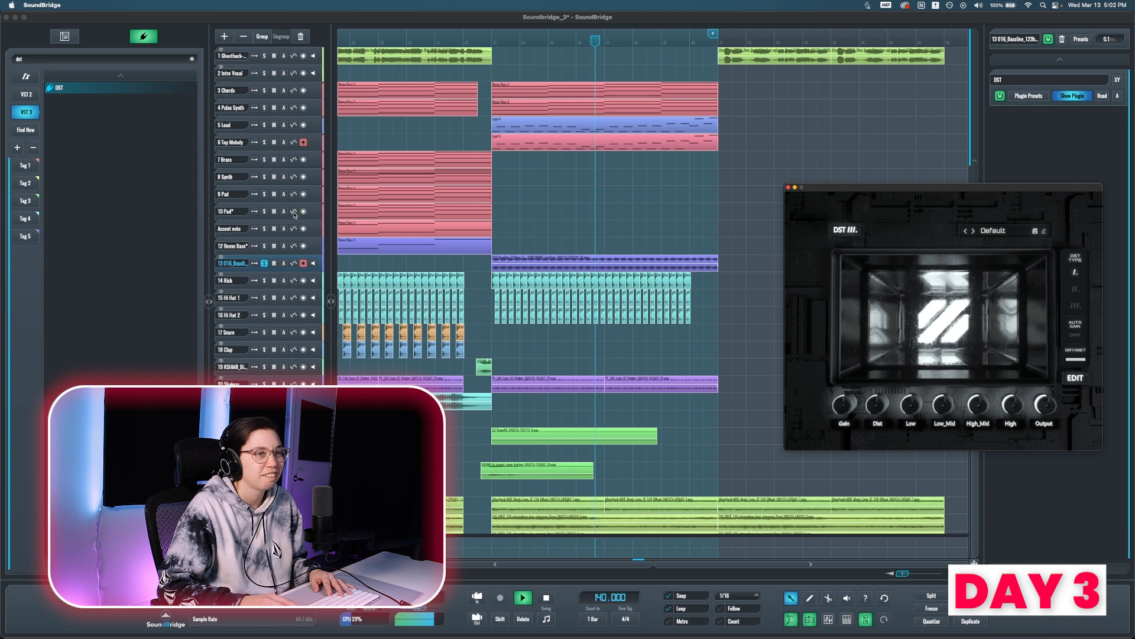
# Step: Compare the soloed bassline with and without DST, and load DST's Bright Notes preset
pyautogui.click(1001, 96)
pyautogui.click(1000, 96)
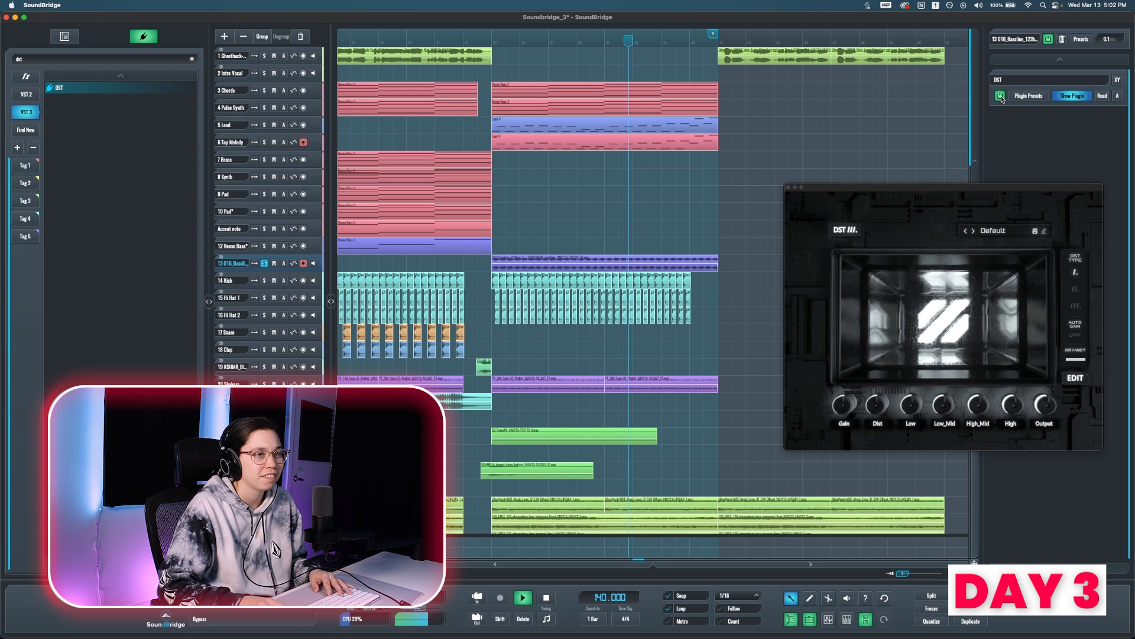
pyautogui.click(975, 230)
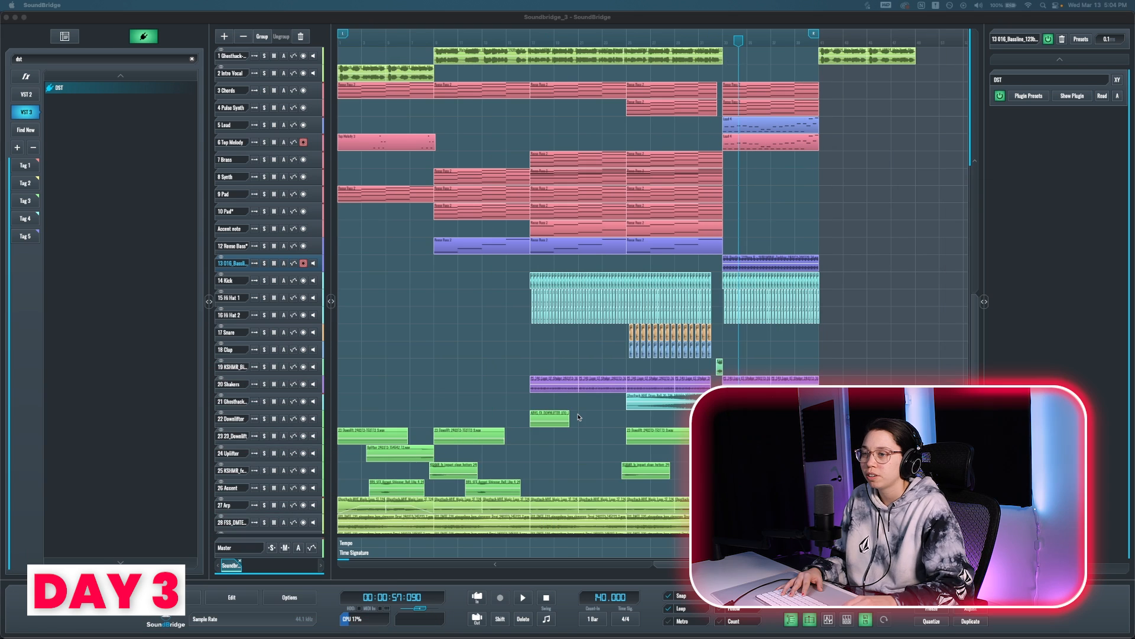
# Step: Add the sample MHA ASCEND_Crash_Transition_05-24b.wav on a new track and move that track directly below Shakers
pyautogui.scroll(-2, 579, 417)
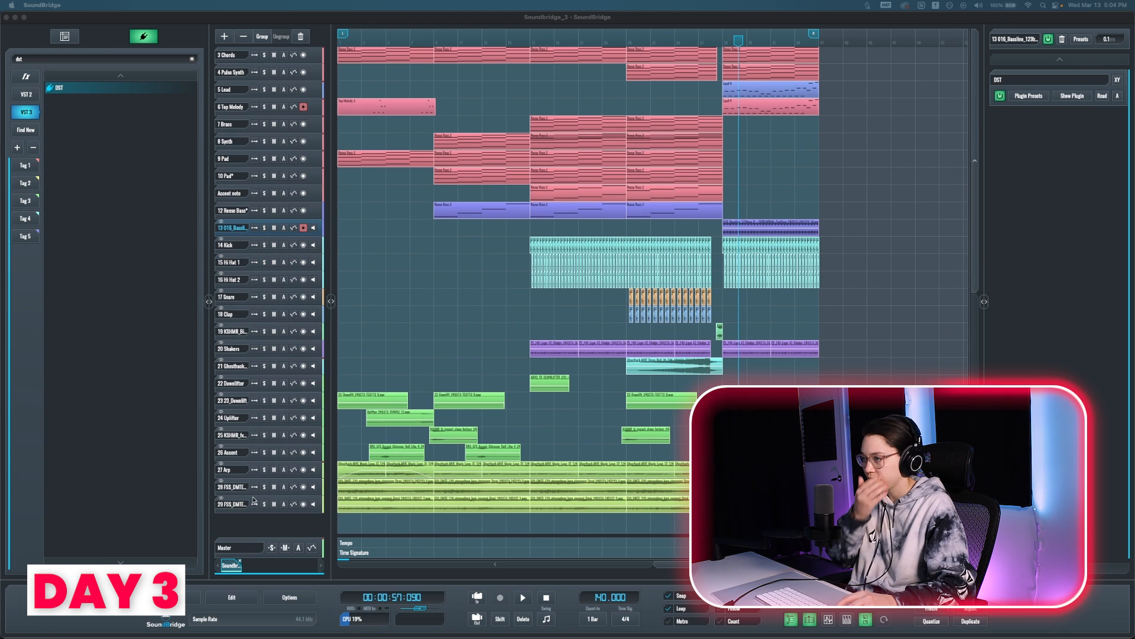
pyautogui.click(85, 57)
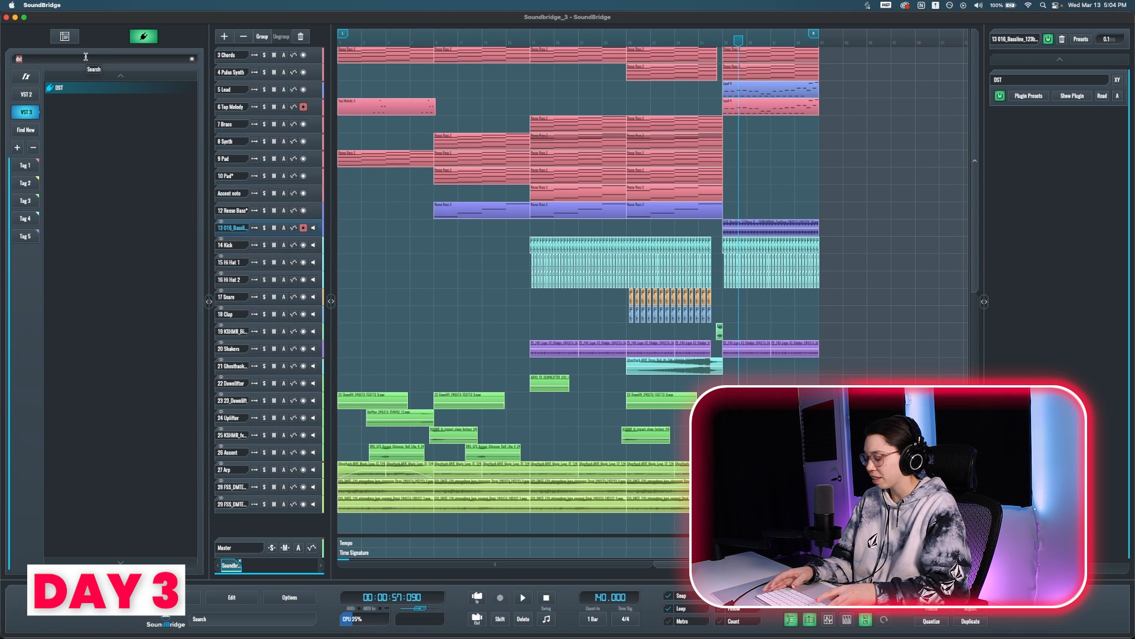
pyautogui.click(65, 36)
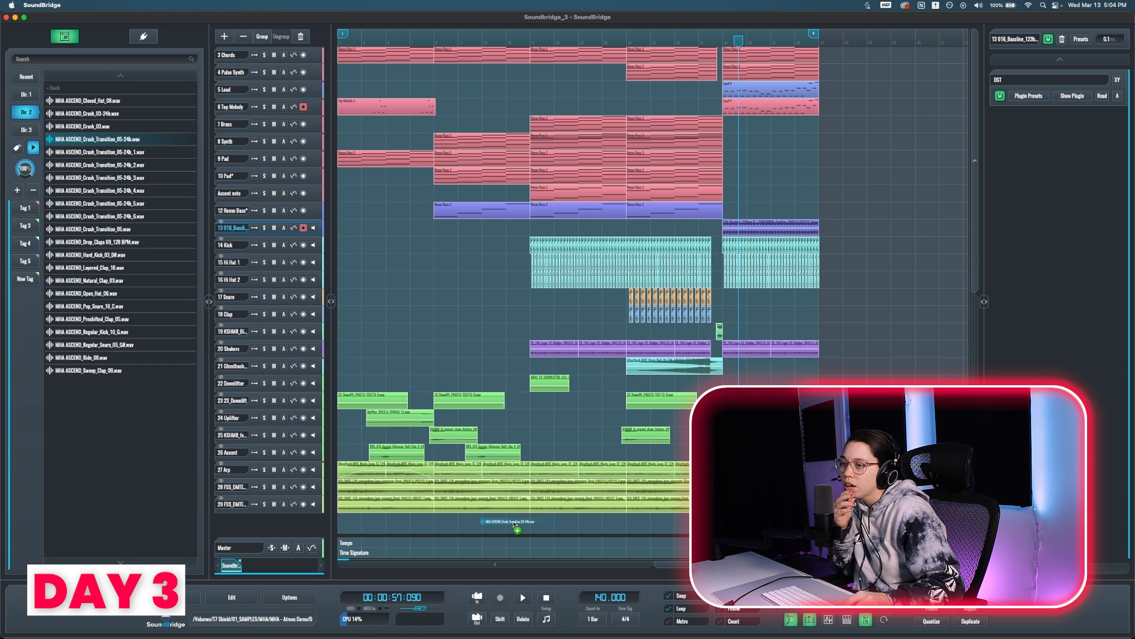
pyautogui.moveTo(98, 139); pyautogui.dragTo(502, 519)
pyautogui.moveTo(229, 526); pyautogui.dragTo(247, 376)
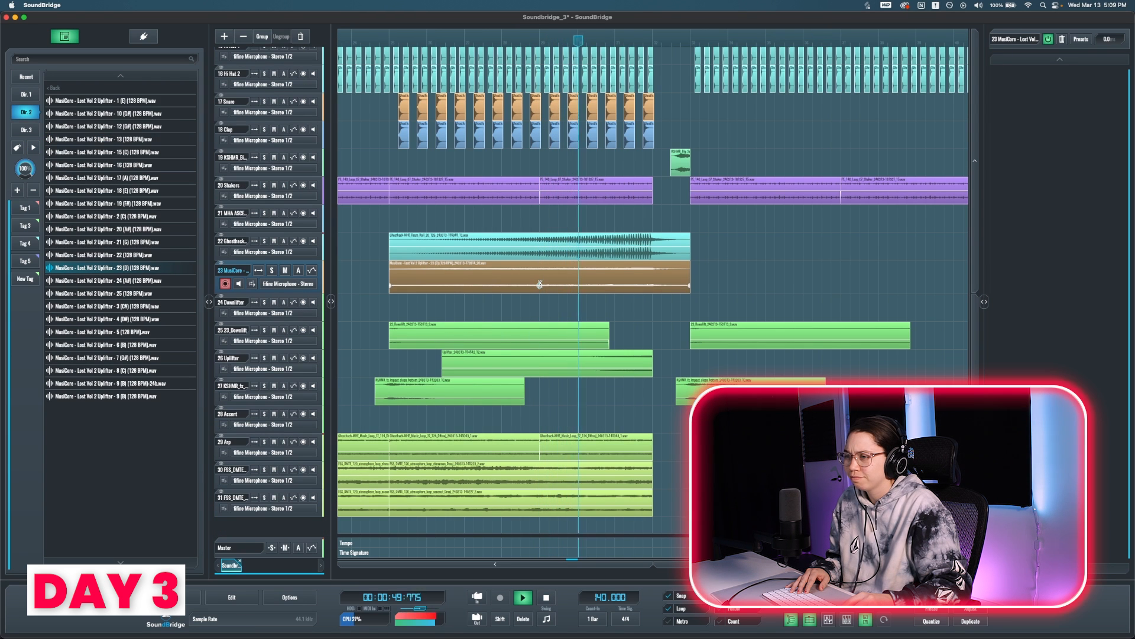
# Step: Play the song from the start and review the whole arrangement with all tracks shrunk to fit, restoring their height at the end
pyautogui.scroll(-5, 556, 308)
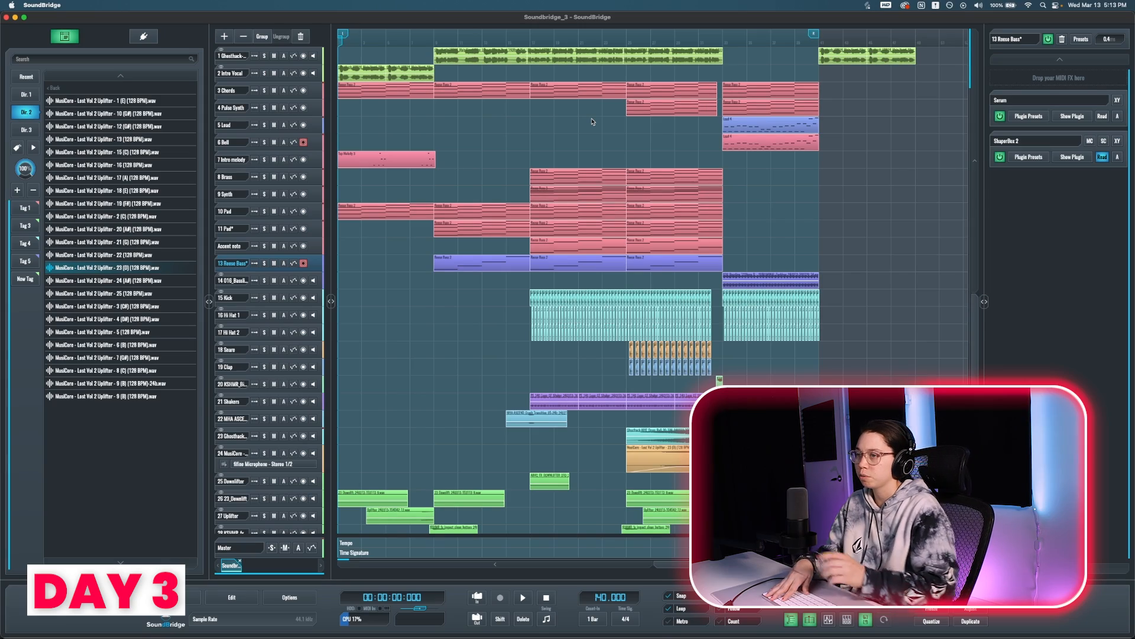
pyautogui.press('space')
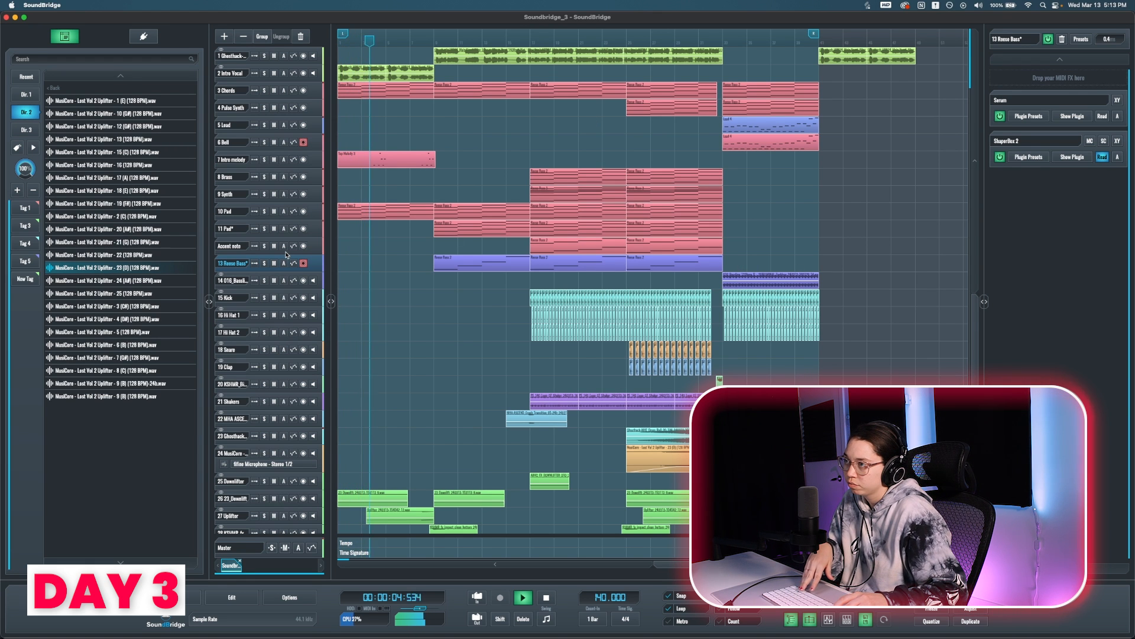
pyautogui.press('super+Down')
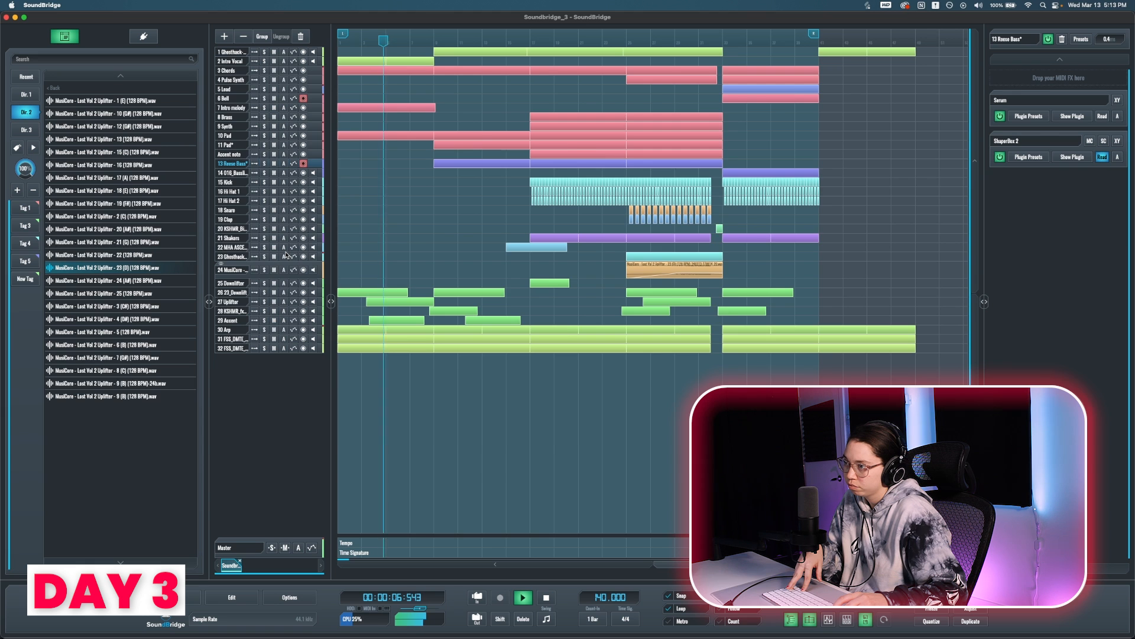
pyautogui.press('super+Up')
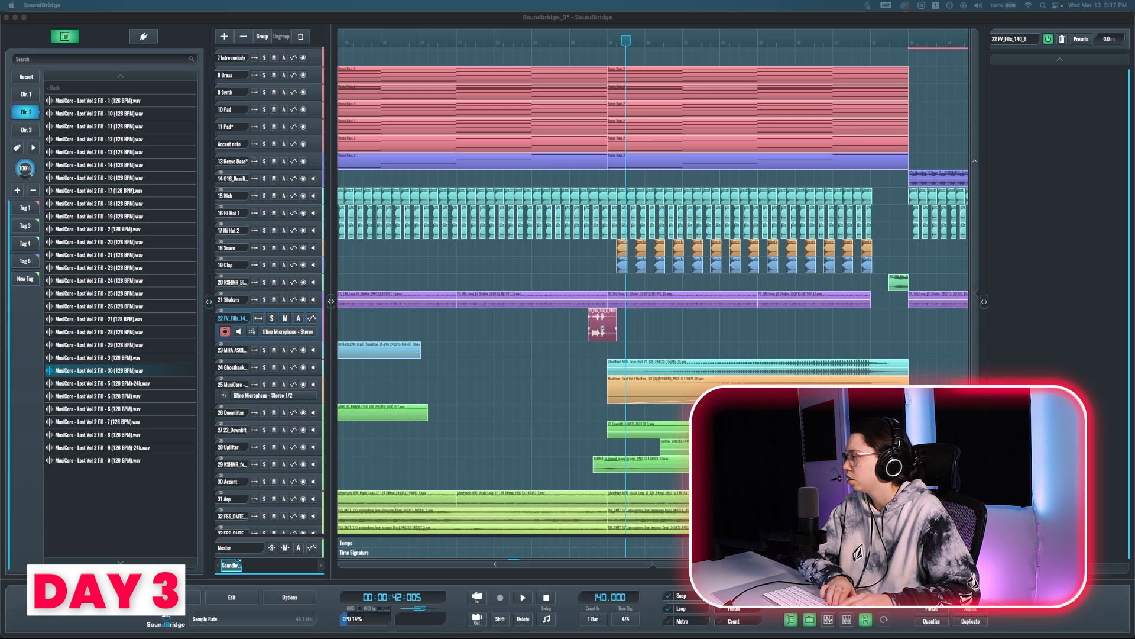
# Step: Bring a sample from the Deep Melodic House pack into the arrangement near the FV_Fills track
pyautogui.scroll(-1, 544, 352)
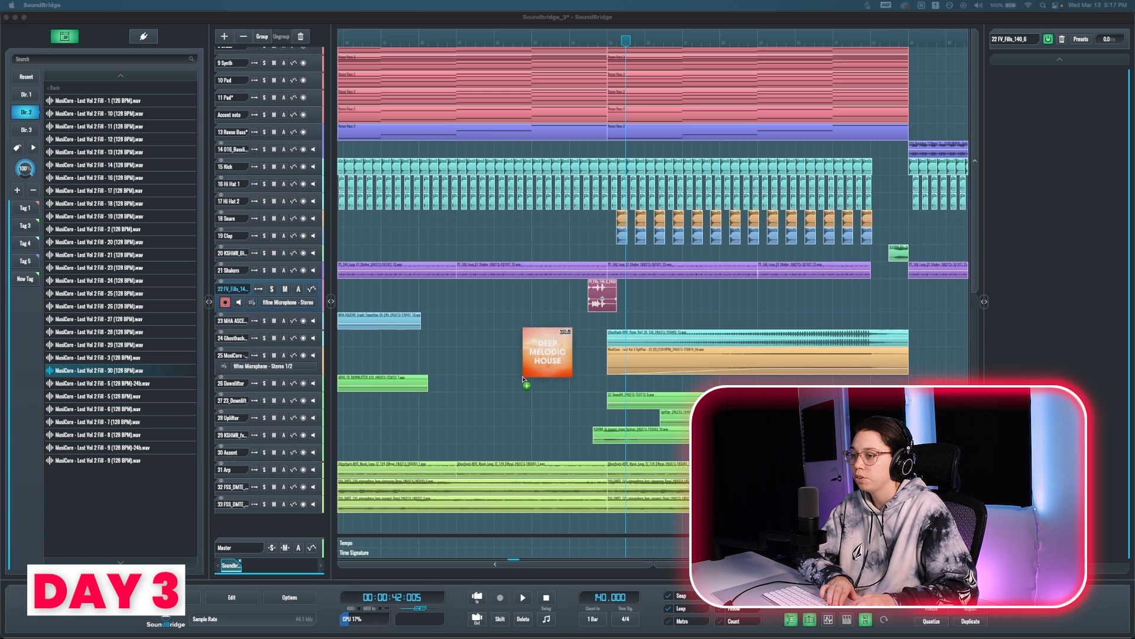